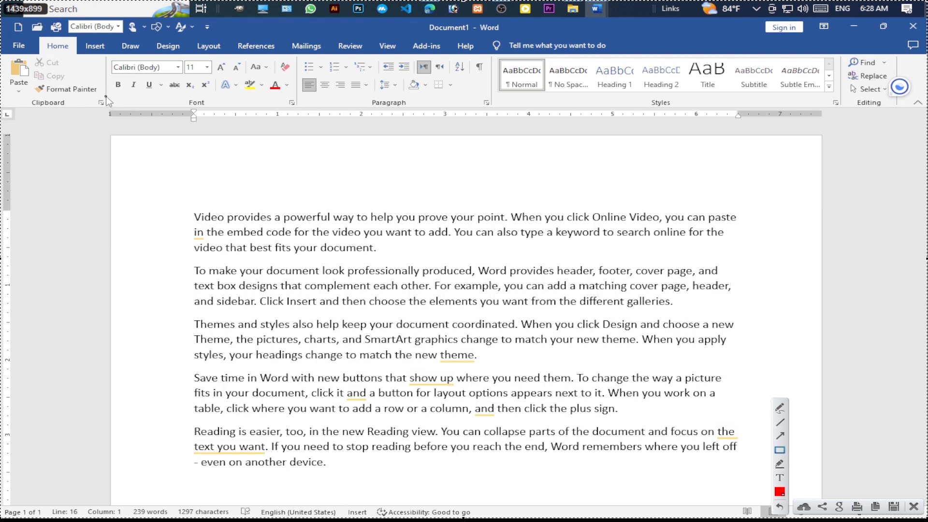
Outline the Clipboard, Font, Paragraph and Styles groups one after another with red annotation rectangles
{"action": "mouse_move", "coordinate": [2, 55]}
{"action": "left_mouse_down"}
{"action": "mouse_move", "coordinate": [73, 99]}
{"action": "mouse_move", "coordinate": [109, 107]}
{"action": "left_mouse_up"}
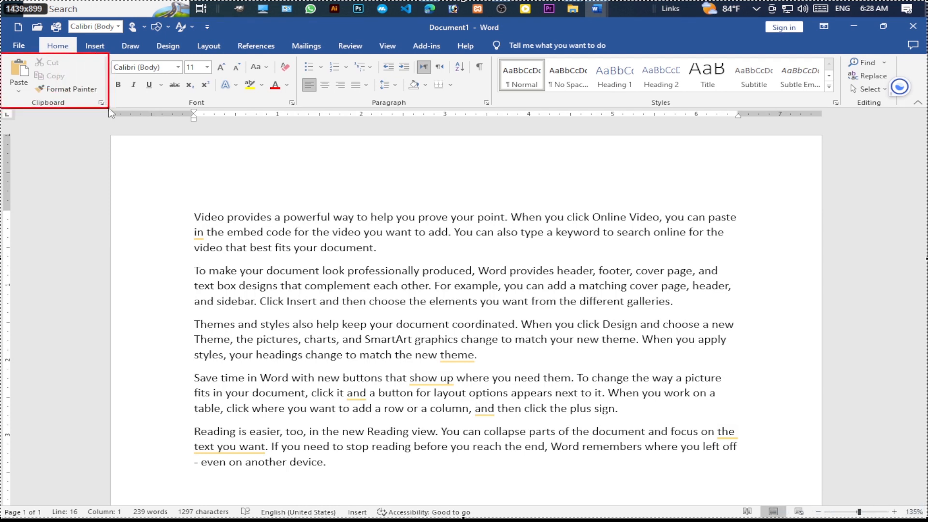
{"action": "mouse_move", "coordinate": [107, 56]}
{"action": "left_mouse_down"}
{"action": "mouse_move", "coordinate": [259, 110]}
{"action": "mouse_move", "coordinate": [298, 110]}
{"action": "left_mouse_up"}
{"action": "mouse_move", "coordinate": [298, 57]}
{"action": "left_mouse_down"}
{"action": "mouse_move", "coordinate": [394, 109]}
{"action": "mouse_move", "coordinate": [493, 113]}
{"action": "left_mouse_up"}
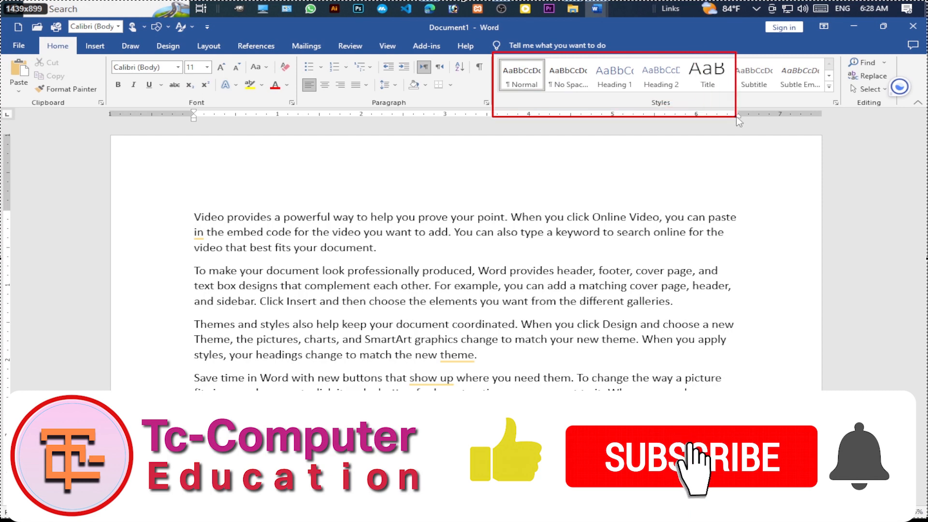
{"action": "left_click_drag", "start_coordinate": [841, 111], "coordinate": [844, 110]}
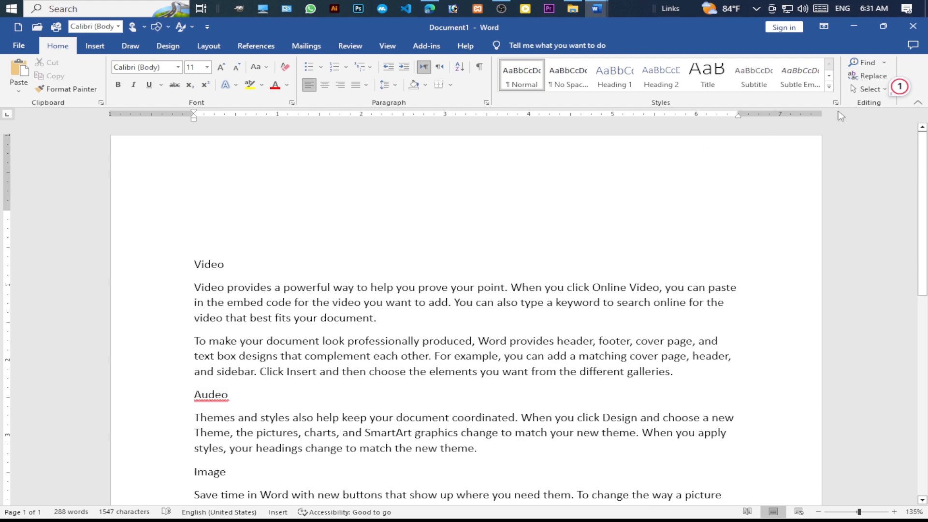
Format the "Video" line above the first paragraph with the Heading 1 style
{"action": "left_click", "coordinate": [830, 90]}
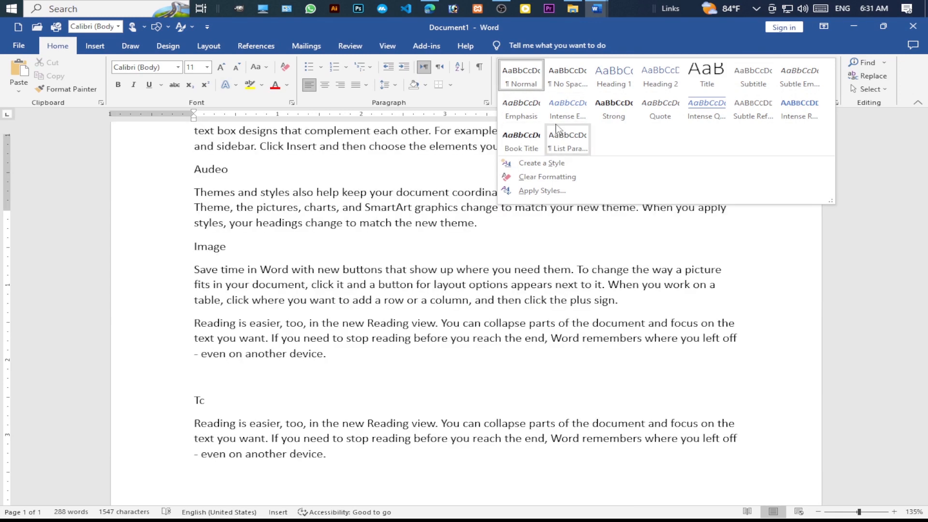
{"action": "left_click", "coordinate": [228, 265]}
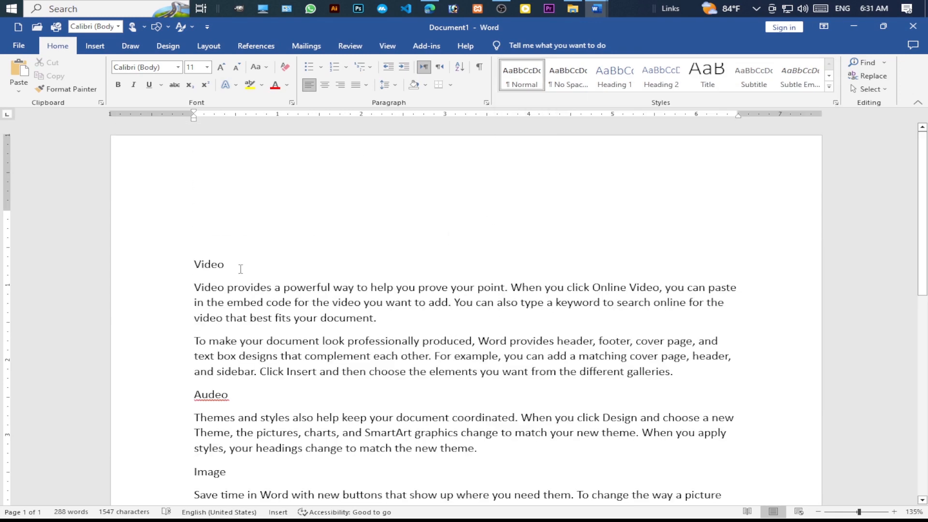
{"action": "double_click", "coordinate": [203, 267]}
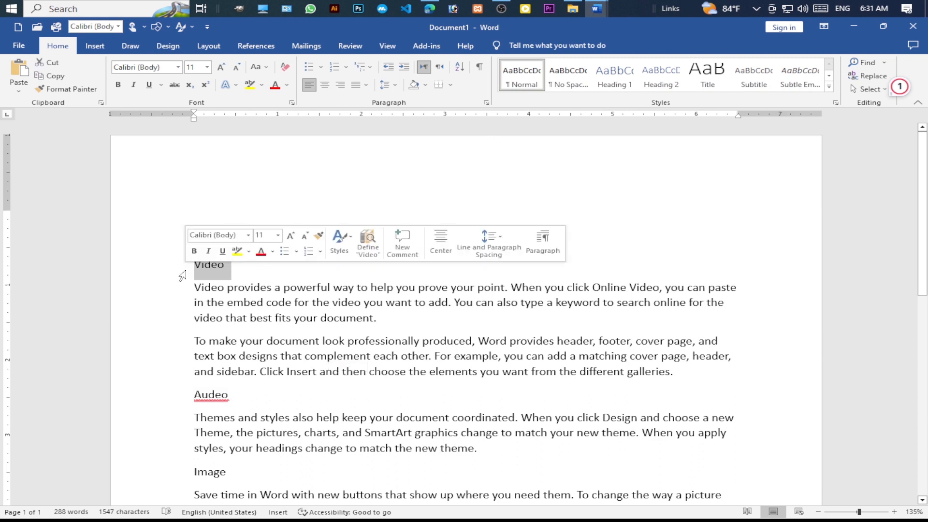
{"action": "left_click", "coordinate": [236, 265]}
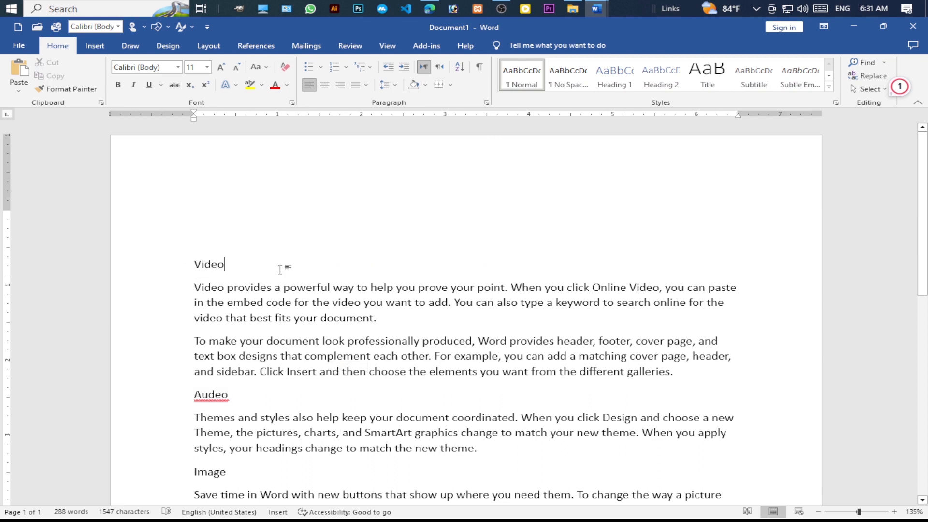
{"action": "left_click", "coordinate": [609, 79]}
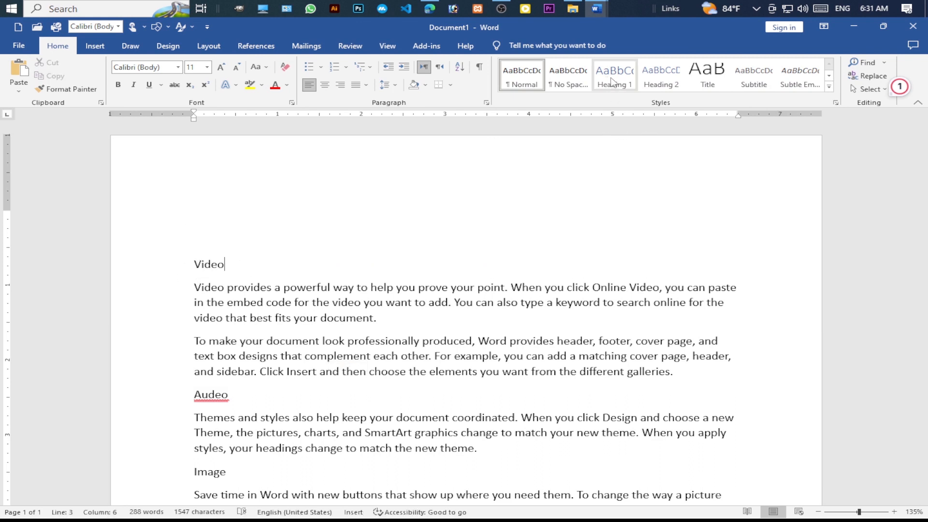
Correct the misspelled "Audeo" line to "Audio" and format it with the Heading 2 style
{"action": "left_click", "coordinate": [243, 399]}
{"action": "key", "text": "BackSpace"}
{"action": "key", "text": "BackSpace"}
{"action": "type", "text": "io"}
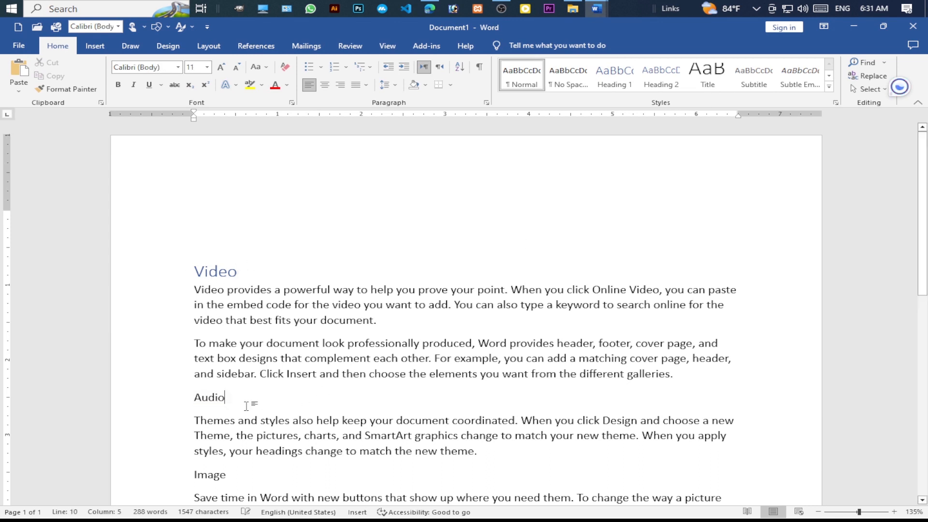
{"action": "left_click", "coordinate": [667, 83]}
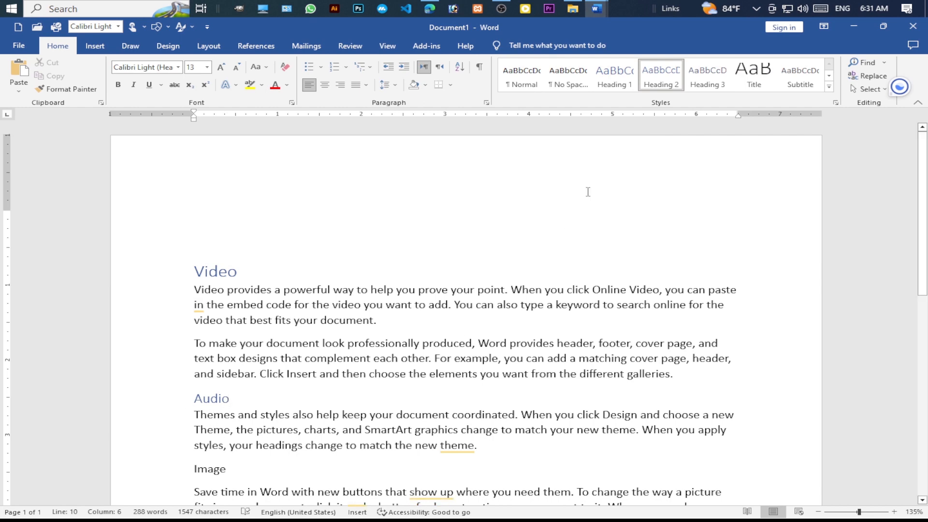
Format the "Image" line with the Heading 3 style
{"action": "scroll", "coordinate": [556, 240], "scroll_direction": "down", "scroll_amount": 1}
{"action": "left_click", "coordinate": [242, 438]}
{"action": "left_click", "coordinate": [707, 77]}
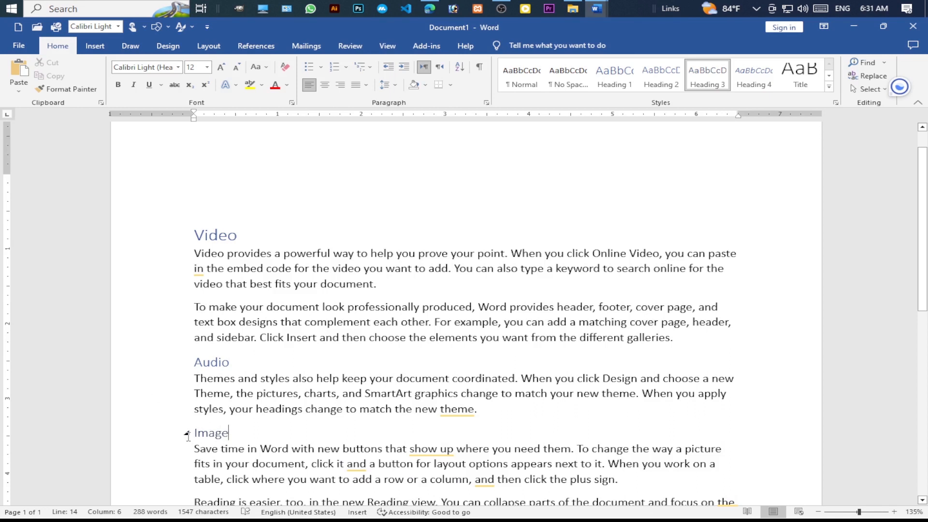
Collapse and re-expand the text under the Video heading, and do the same for the Audio heading
{"action": "scroll", "coordinate": [249, 387], "scroll_direction": "down", "scroll_amount": 2}
{"action": "scroll", "coordinate": [249, 290], "scroll_direction": "up", "scroll_amount": 1}
{"action": "left_click", "coordinate": [240, 199]}
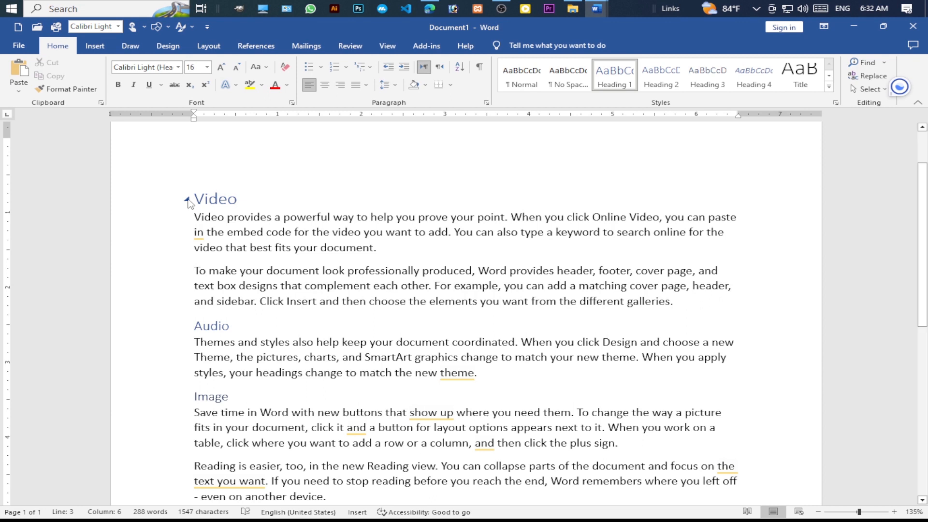
{"action": "left_click", "coordinate": [187, 199]}
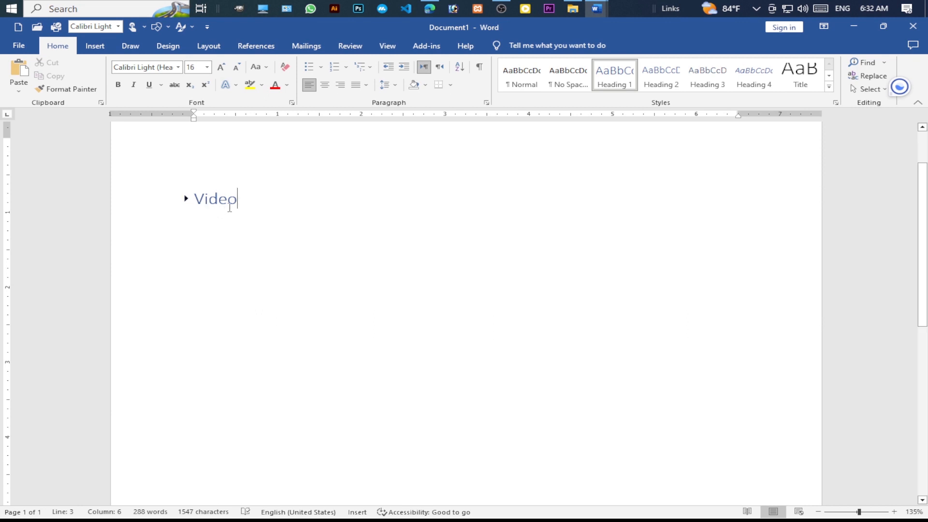
{"action": "left_click", "coordinate": [186, 199]}
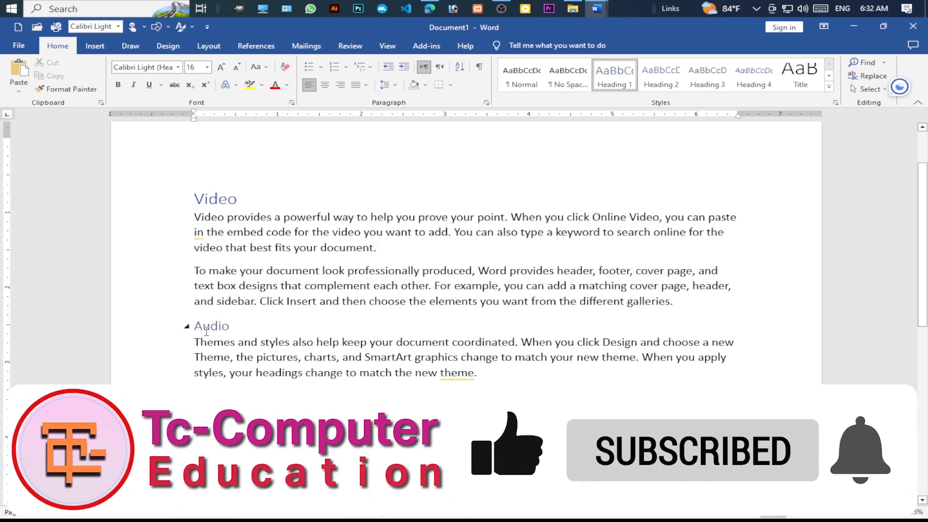
{"action": "left_click", "coordinate": [187, 327]}
{"action": "left_click", "coordinate": [187, 327]}
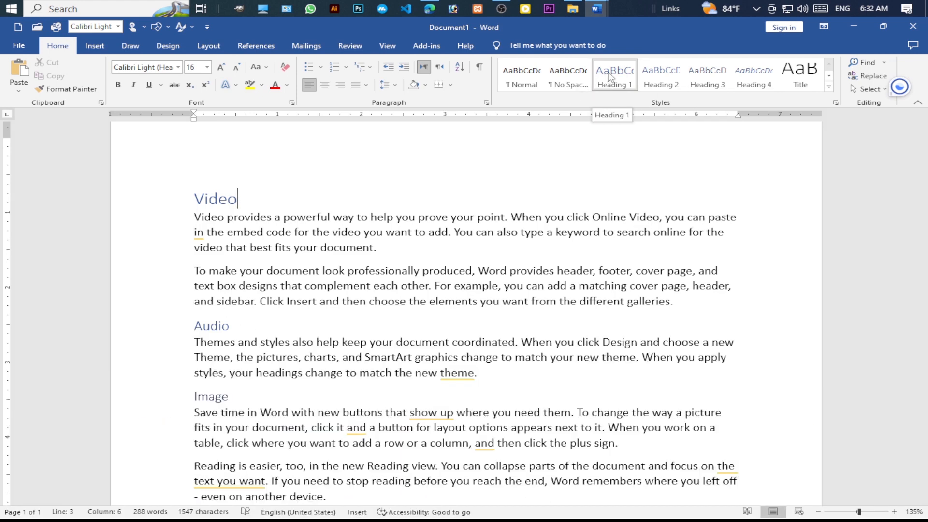
Try to select all text in the document that uses the Heading 1 style
{"action": "right_click", "coordinate": [610, 77]}
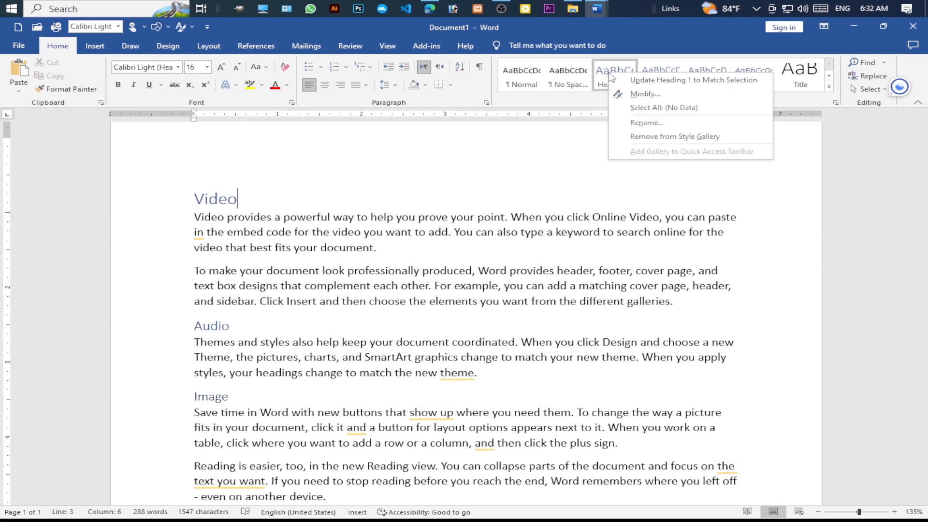
{"action": "left_click", "coordinate": [663, 107]}
{"action": "left_click", "coordinate": [267, 202]}
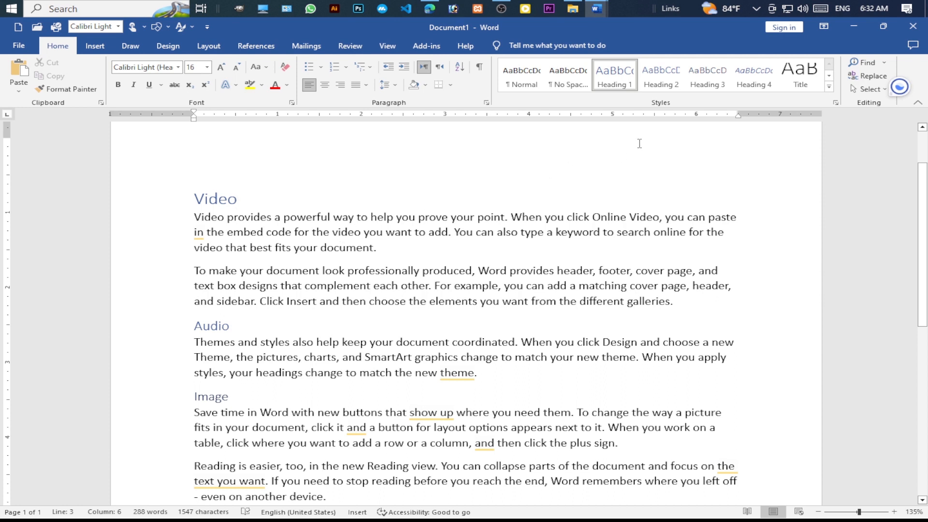
Change the Audio heading to the Heading 1 style and select all instances of Heading 1 in the document
{"action": "left_click_drag", "start_coordinate": [238, 326], "coordinate": [189, 329]}
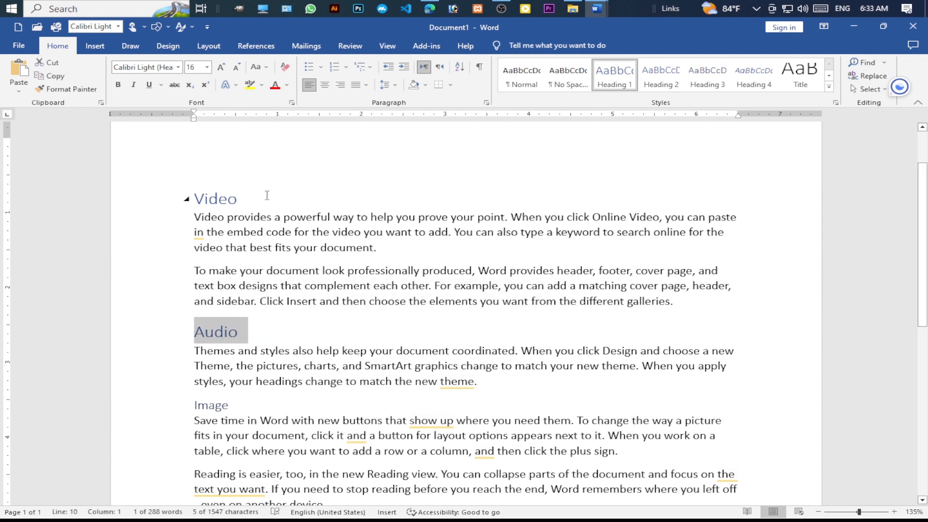
{"action": "left_click", "coordinate": [267, 195]}
{"action": "right_click", "coordinate": [604, 81]}
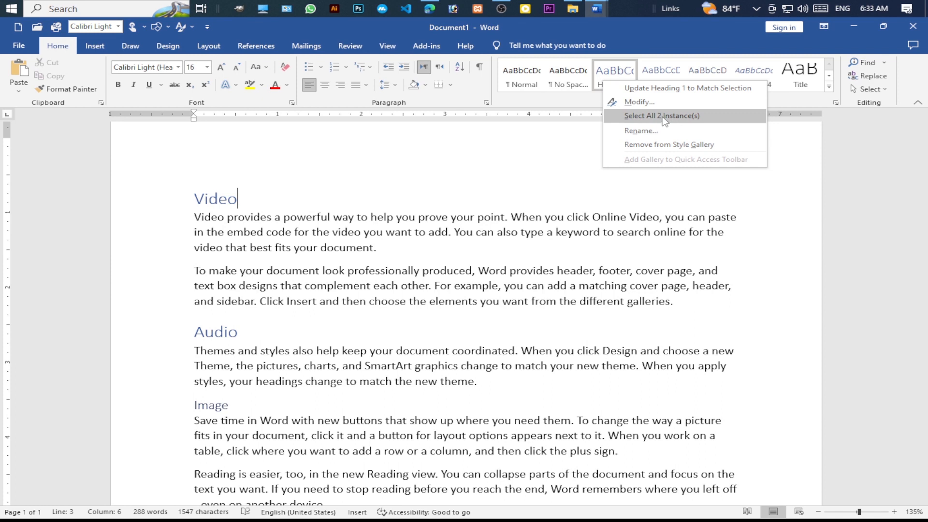
{"action": "left_click", "coordinate": [695, 116]}
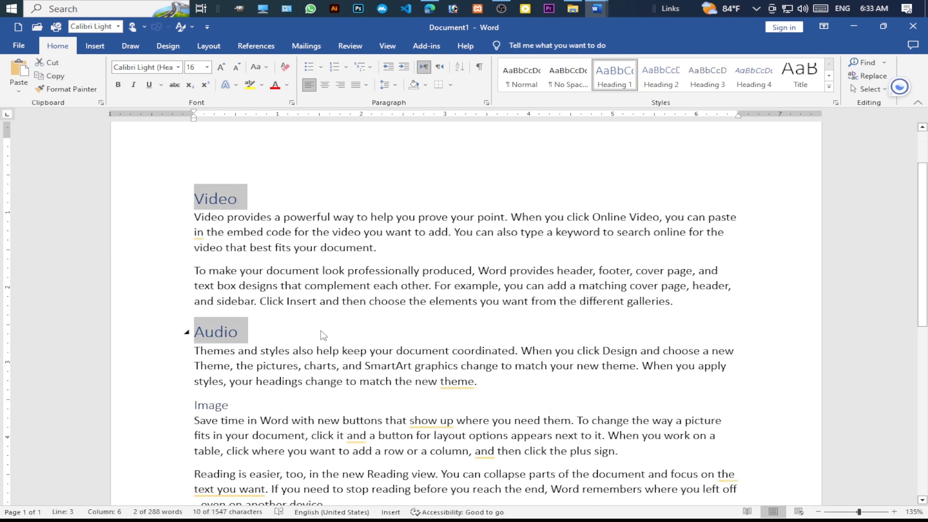
{"action": "right_click", "coordinate": [624, 79]}
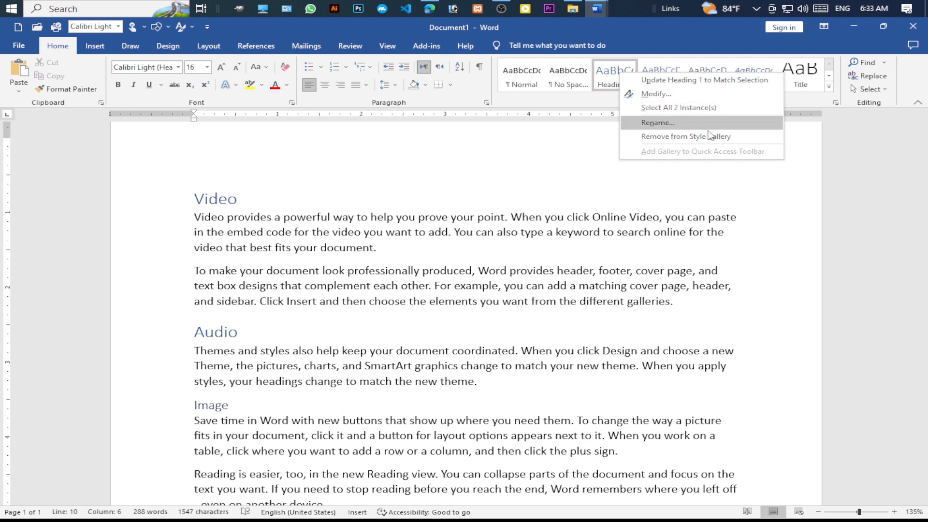
{"action": "left_click", "coordinate": [565, 142]}
{"action": "left_click", "coordinate": [826, 88]}
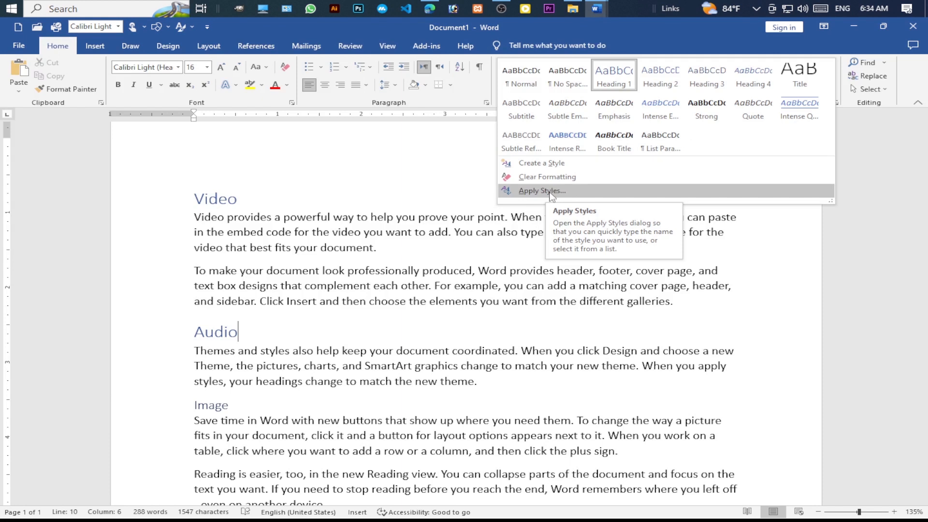
Format the "Tc" line with the Heading 4 style using Apply Styles, and close that window
{"action": "scroll", "coordinate": [309, 354], "scroll_direction": "down", "scroll_amount": 3}
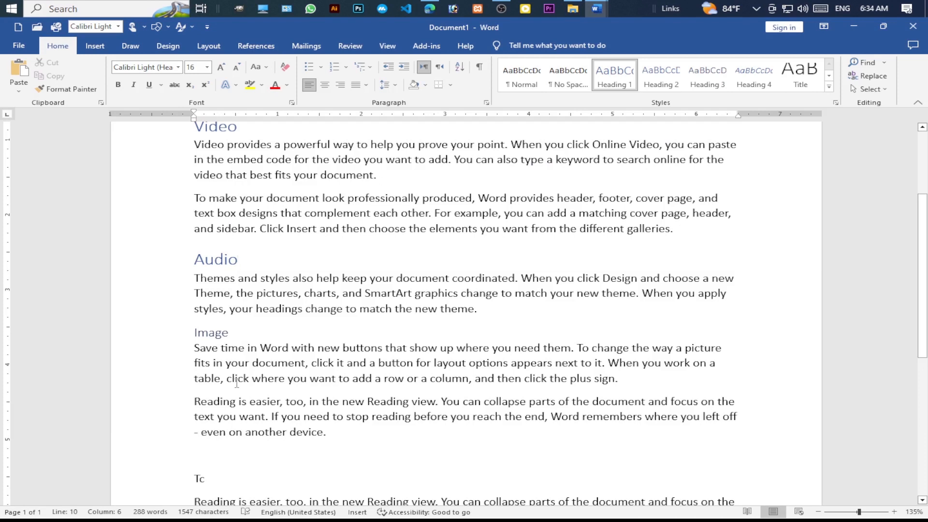
{"action": "left_click", "coordinate": [234, 478]}
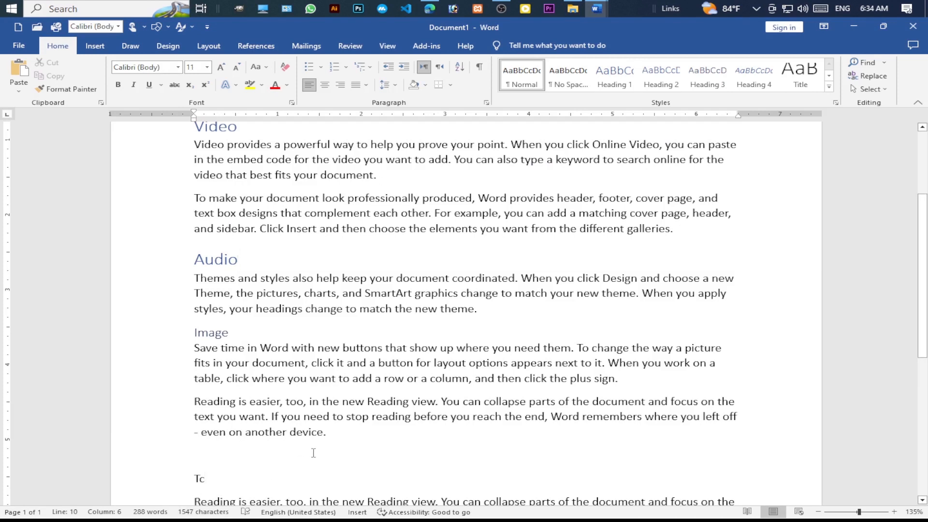
{"action": "left_click", "coordinate": [829, 87]}
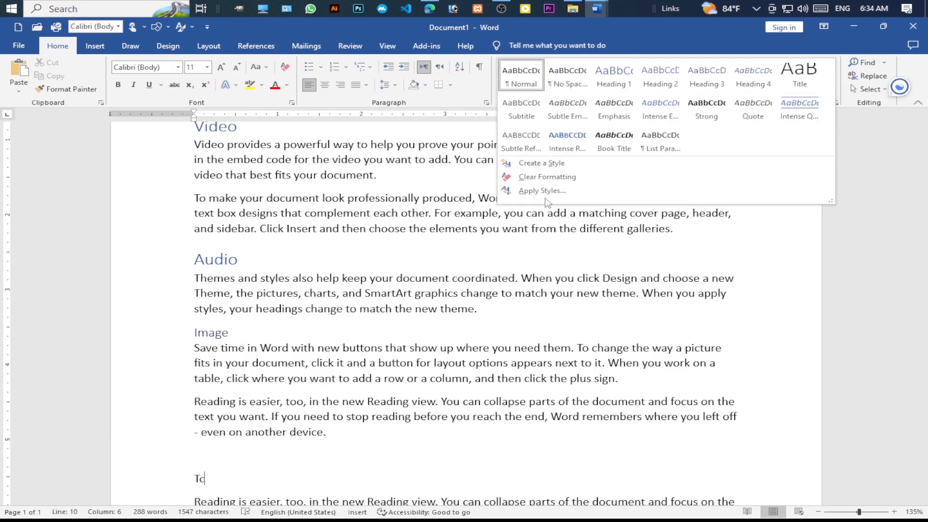
{"action": "left_click", "coordinate": [553, 200]}
{"action": "left_click_drag", "start_coordinate": [452, 298], "coordinate": [503, 249]}
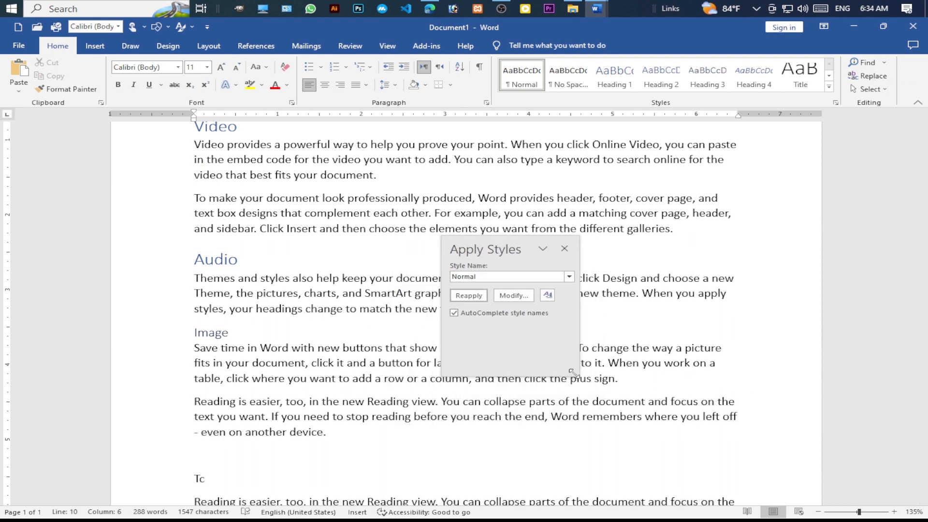
{"action": "left_click_drag", "start_coordinate": [579, 374], "coordinate": [650, 374]}
{"action": "left_click", "coordinate": [638, 278]}
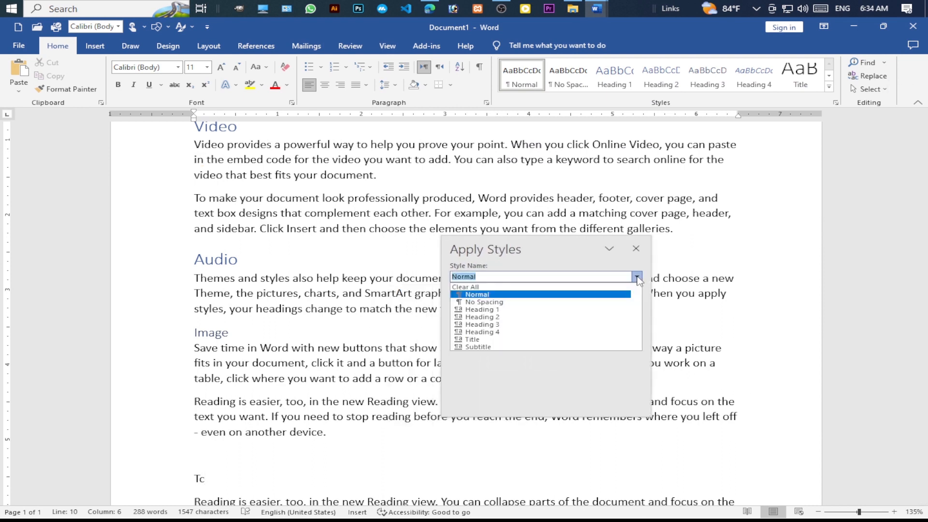
{"action": "left_click", "coordinate": [490, 332]}
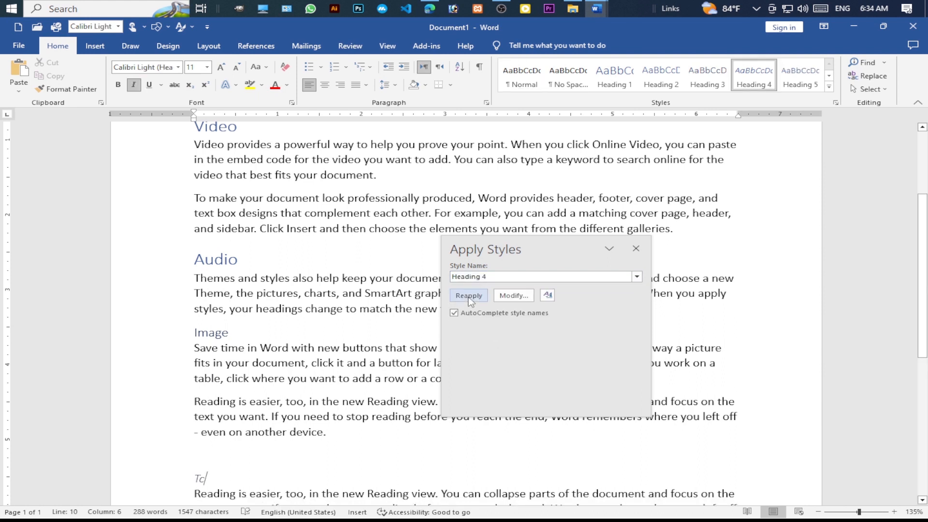
{"action": "left_click", "coordinate": [206, 478]}
{"action": "left_click", "coordinate": [636, 249]}
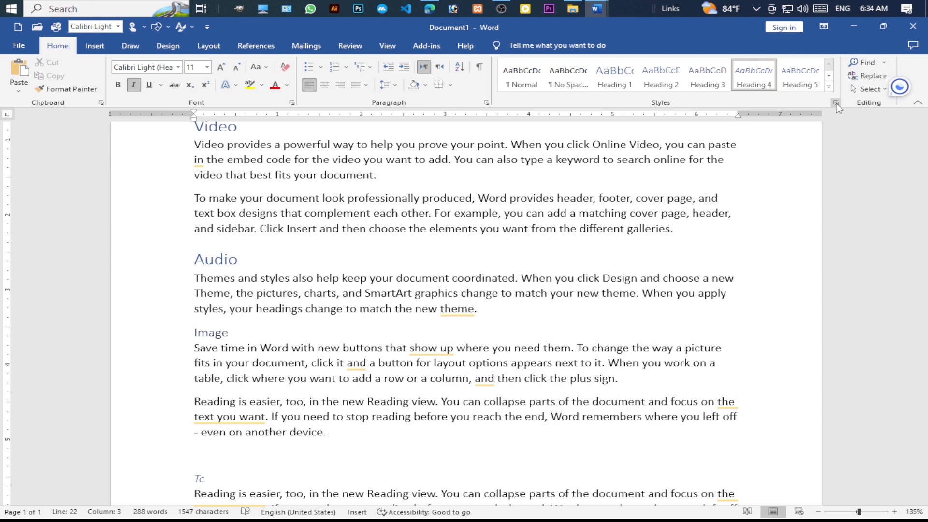
Show the complete Styles list and enlarge it so most of the styles are visible at once
{"action": "left_click", "coordinate": [837, 104]}
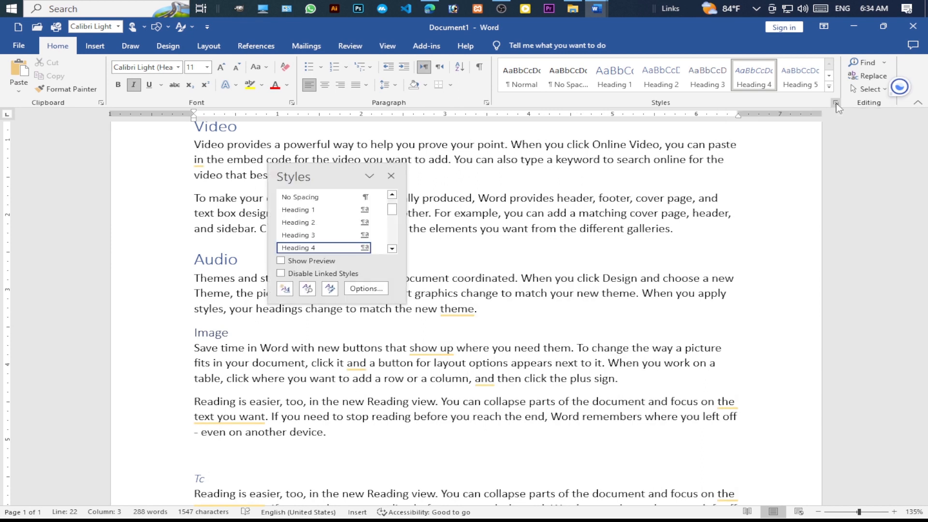
{"action": "left_click_drag", "start_coordinate": [407, 304], "coordinate": [543, 502]}
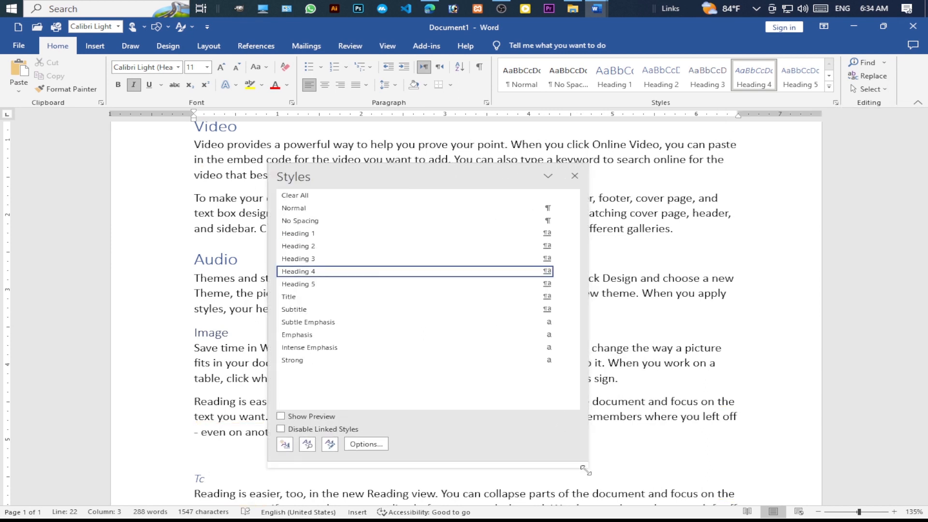
{"action": "double_click", "coordinate": [394, 178]}
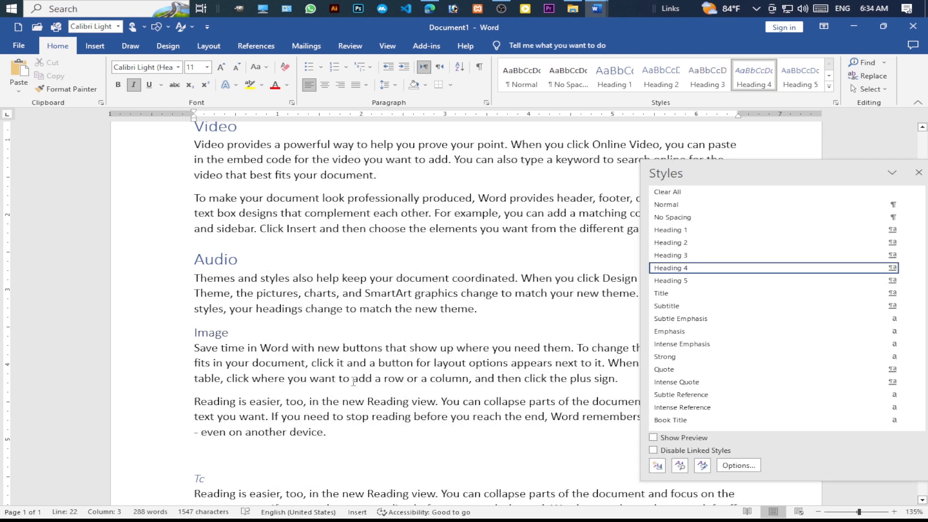
Check in the Styles list which style is assigned to the Image, Audio and Video headings
{"action": "left_click", "coordinate": [234, 334]}
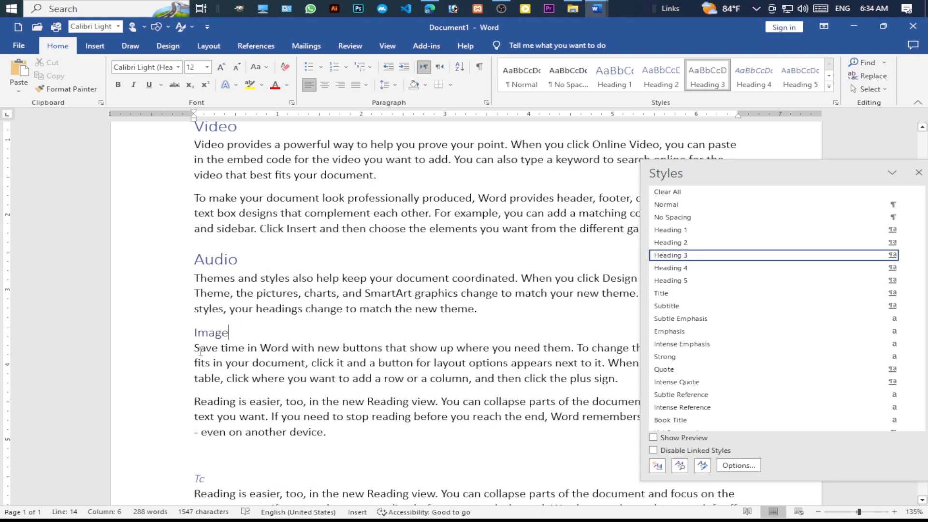
{"action": "mouse_move", "coordinate": [692, 256]}
{"action": "left_click", "coordinate": [256, 260]}
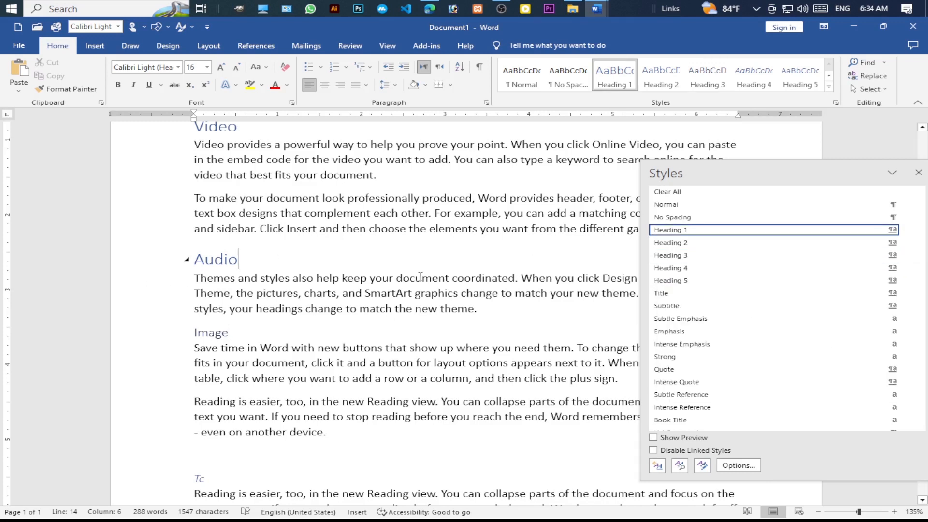
{"action": "left_click", "coordinate": [243, 126]}
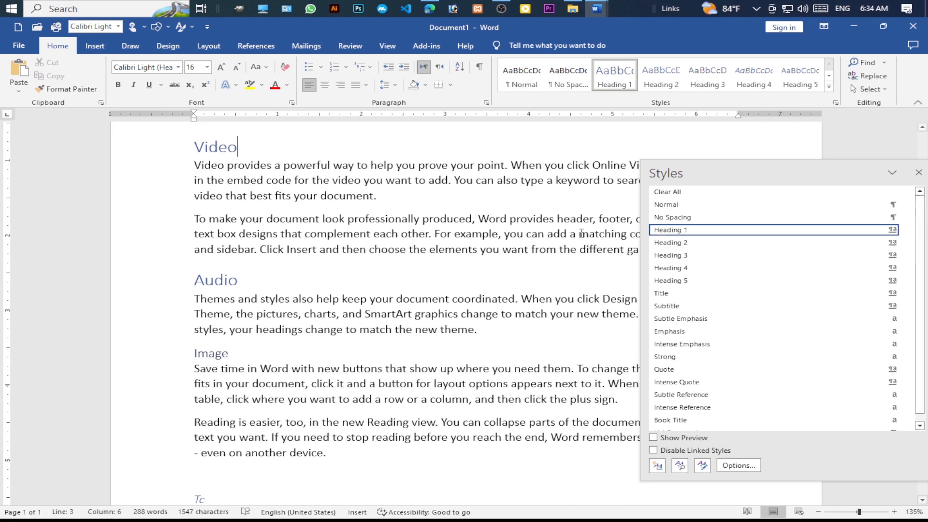
Add a new line reading "Computer" below the final paragraph of the document
{"action": "scroll", "coordinate": [352, 327], "scroll_direction": "down", "scroll_amount": 3}
{"action": "left_click", "coordinate": [342, 370]}
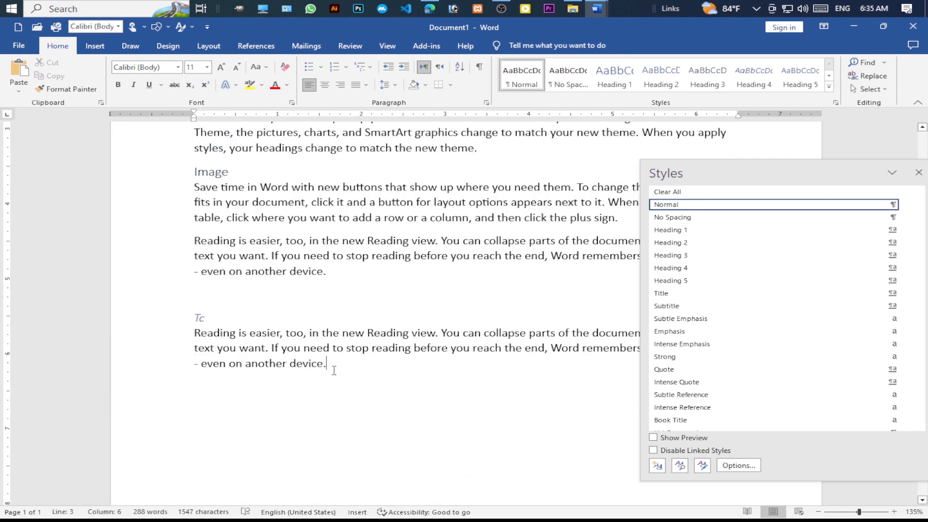
{"action": "key", "text": "Return"}
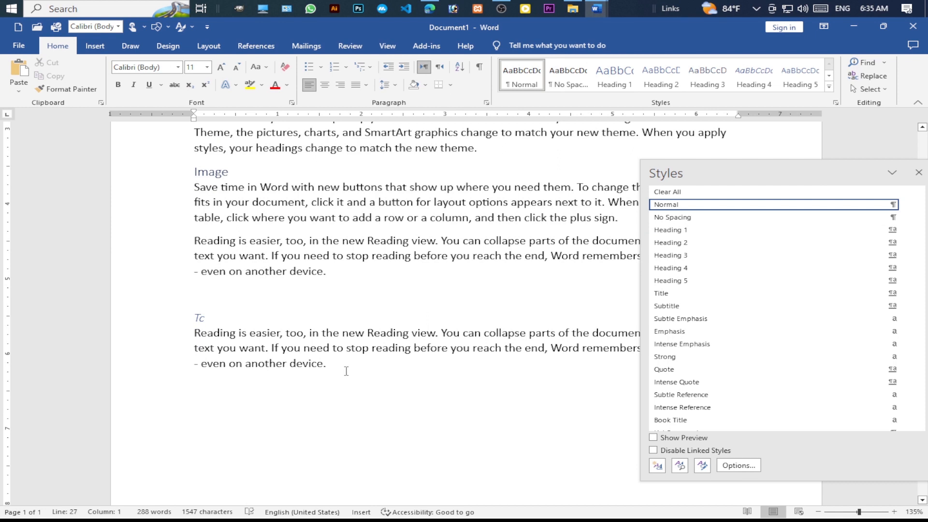
{"action": "type", "text": "Computer"}
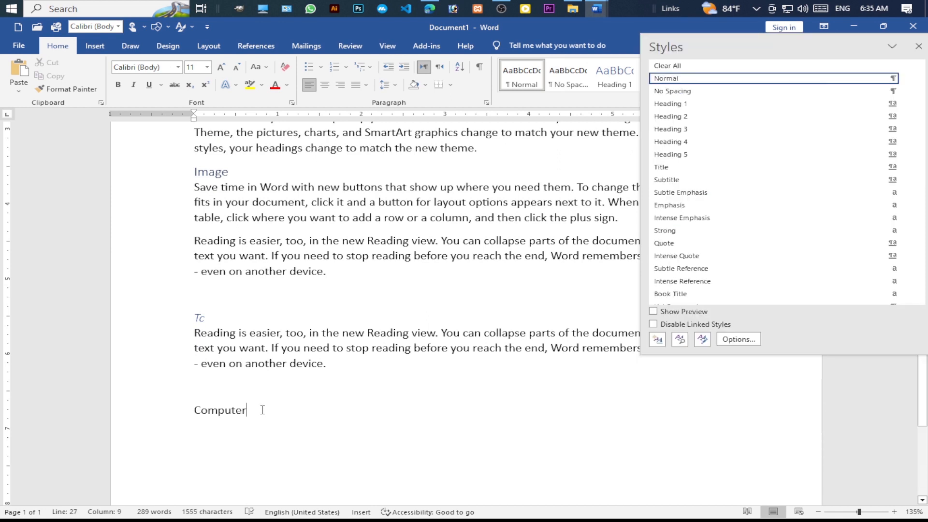
Look at the Style Pane Options without changing them, and close the Styles list
{"action": "left_click", "coordinate": [738, 339]}
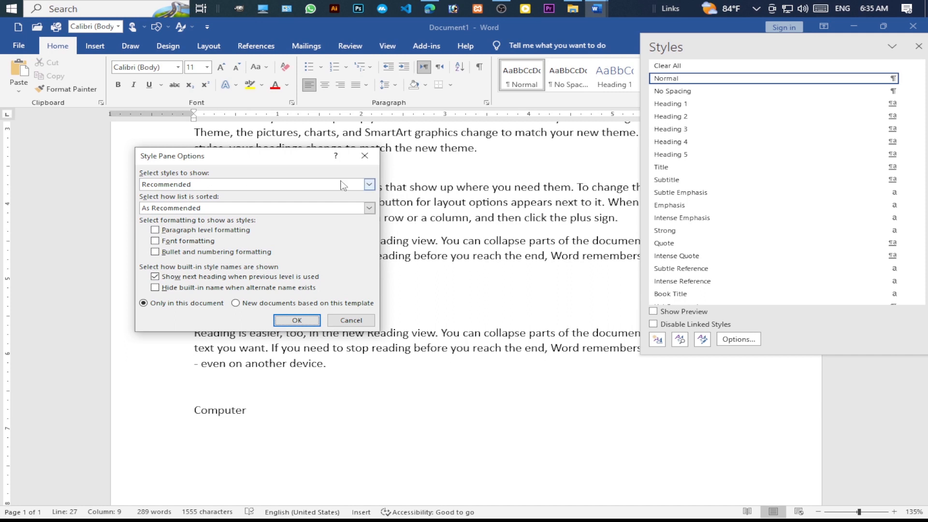
{"action": "key", "text": "Escape"}
{"action": "left_click", "coordinate": [817, 103]}
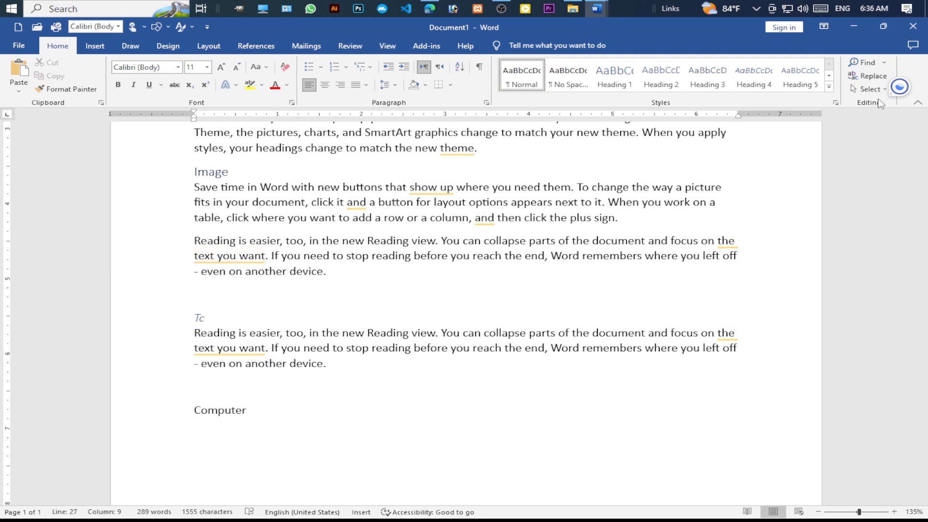
Search the document for "Audio" with Find and inspect the highlighted match
{"action": "left_click", "coordinate": [866, 64]}
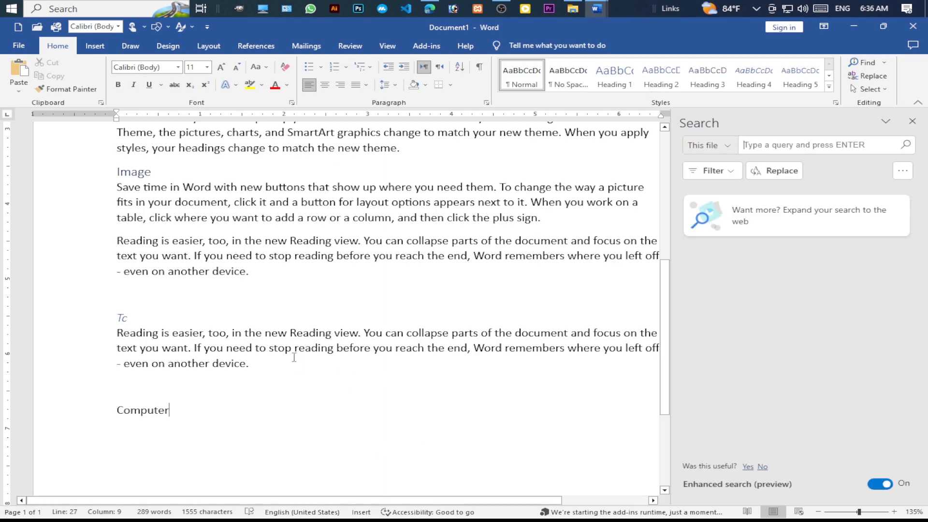
{"action": "scroll", "coordinate": [466, 410], "scroll_direction": "up", "scroll_amount": 3}
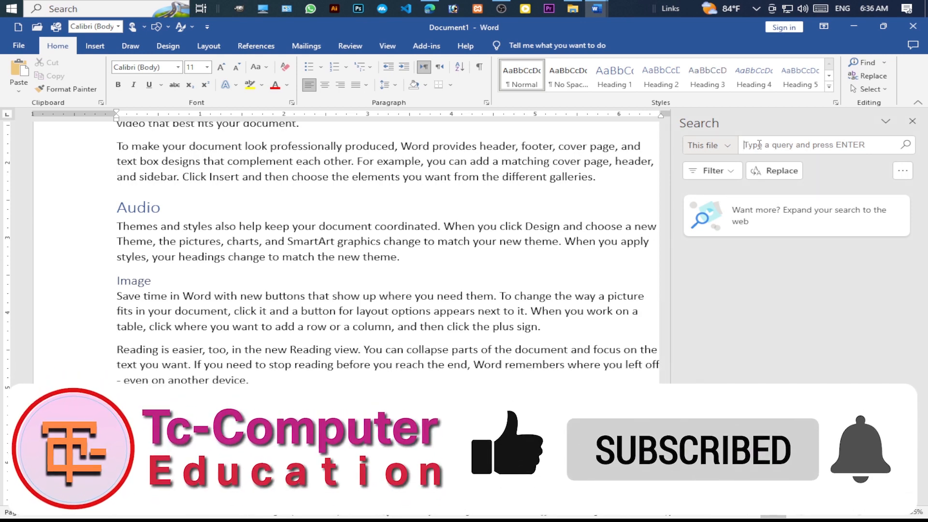
{"action": "type", "text": "Audio"}
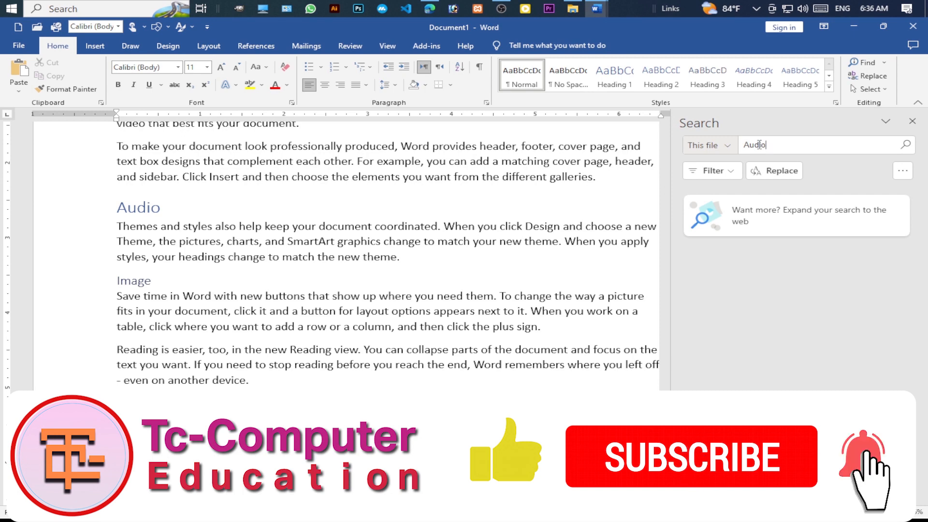
{"action": "left_click", "coordinate": [907, 147]}
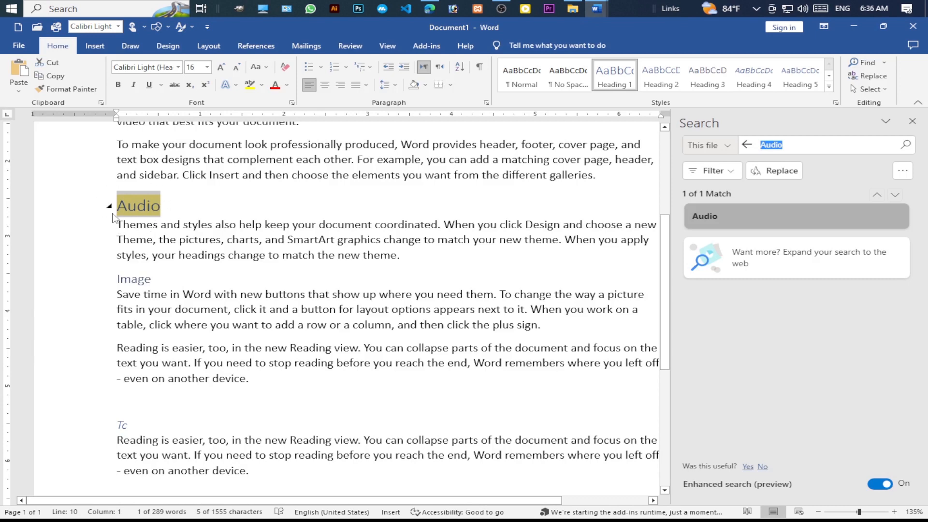
{"action": "left_click", "coordinate": [183, 203]}
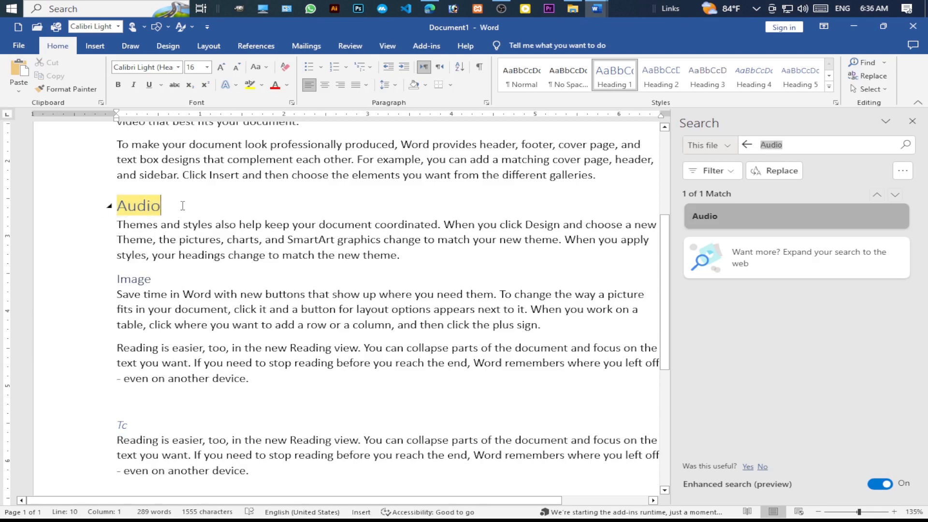
{"action": "scroll", "coordinate": [194, 244], "scroll_direction": "up", "scroll_amount": 2}
{"action": "scroll", "coordinate": [269, 264], "scroll_direction": "down", "scroll_amount": 5}
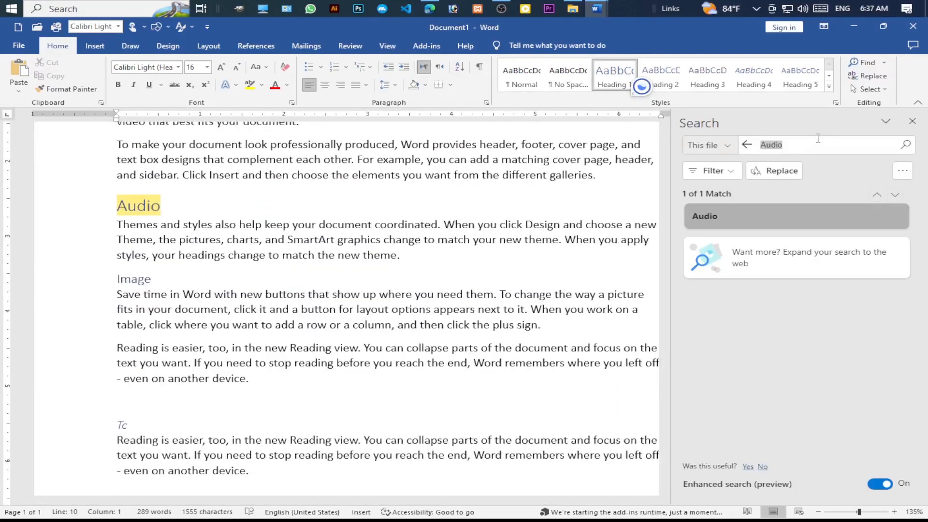
Search the document for "Video" instead
{"action": "left_click_drag", "start_coordinate": [796, 144], "coordinate": [783, 145]}
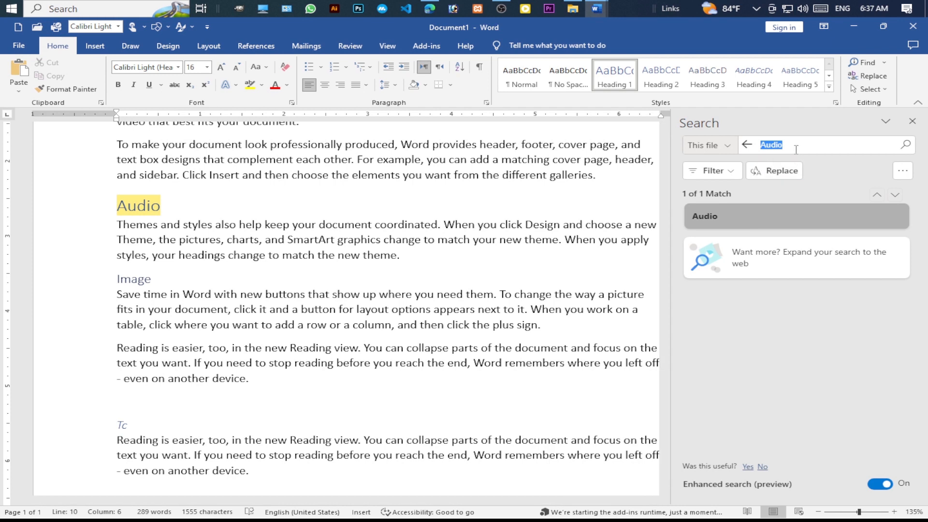
{"action": "type", "text": "Video"}
{"action": "left_click", "coordinate": [906, 144]}
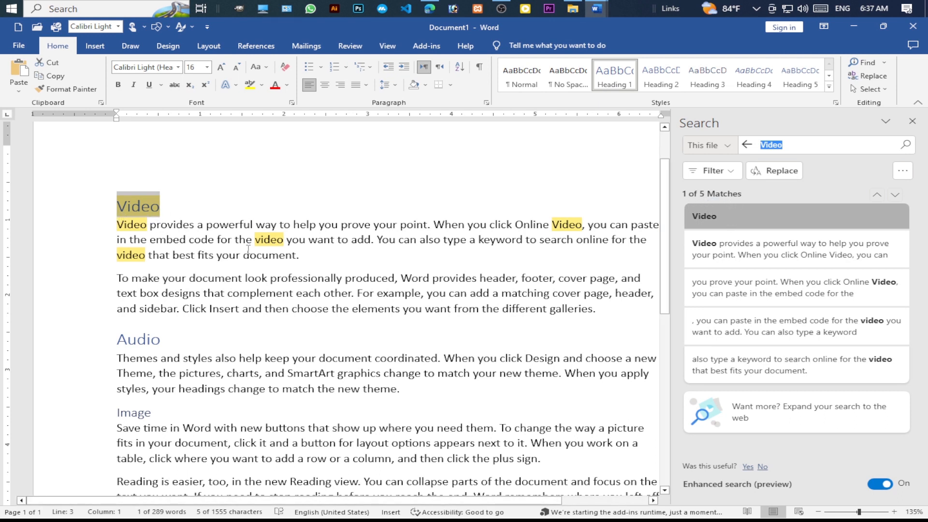
Go through the individual "Video" matches in the body text from the search results, and close the search
{"action": "left_click", "coordinate": [714, 249]}
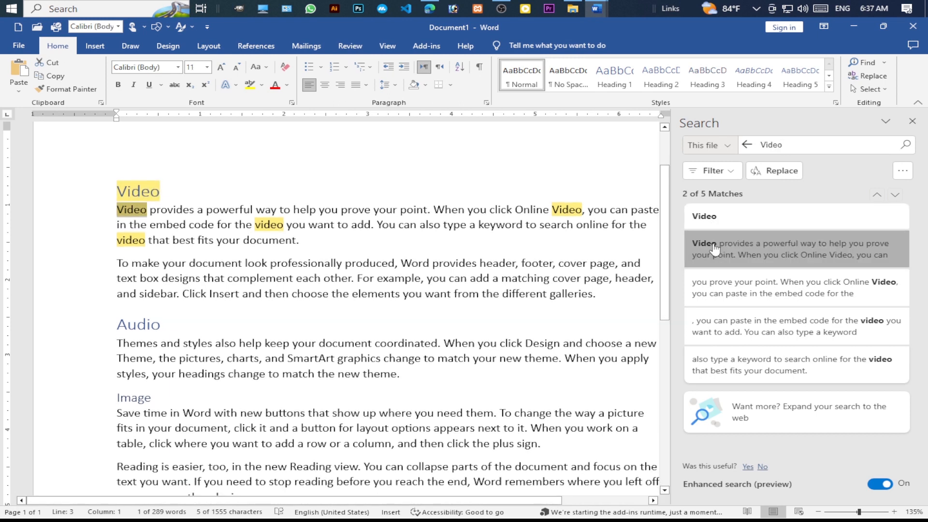
{"action": "left_click", "coordinate": [730, 290]}
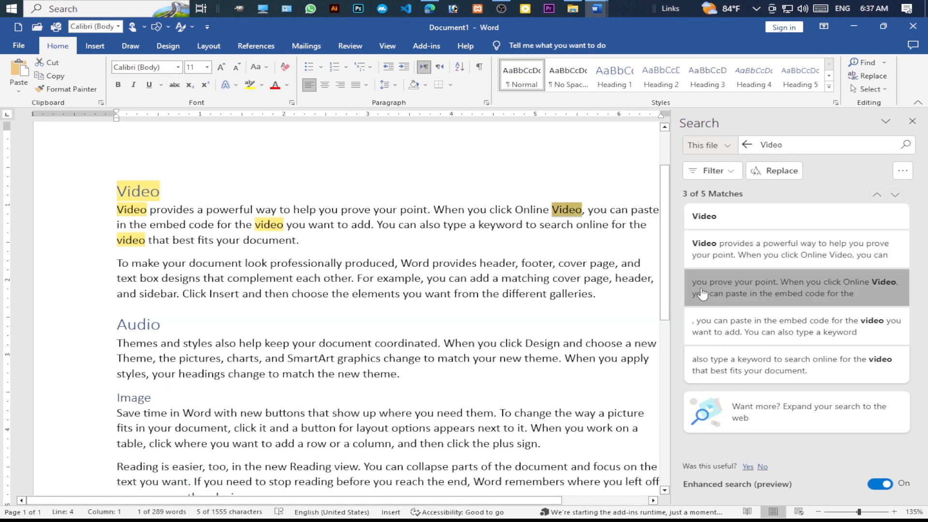
{"action": "left_click", "coordinate": [770, 336]}
{"action": "left_click", "coordinate": [763, 365]}
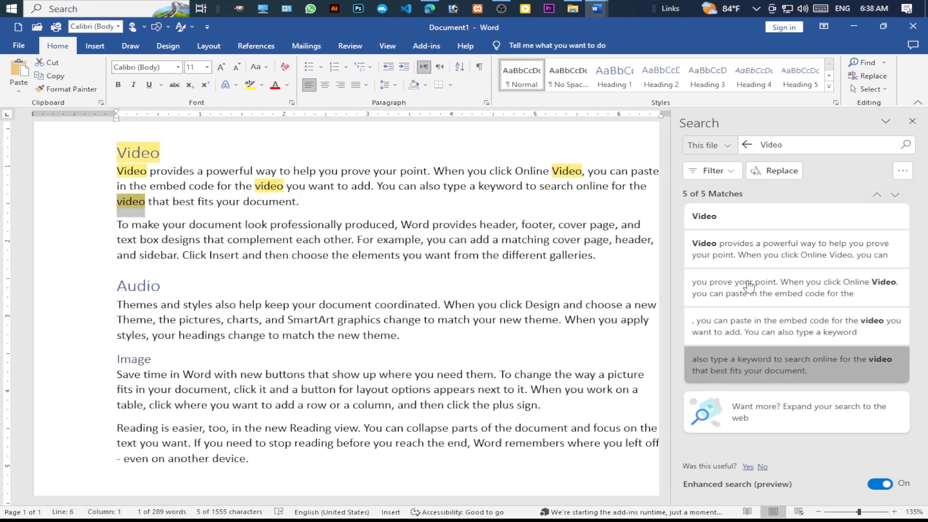
{"action": "left_click", "coordinate": [753, 256]}
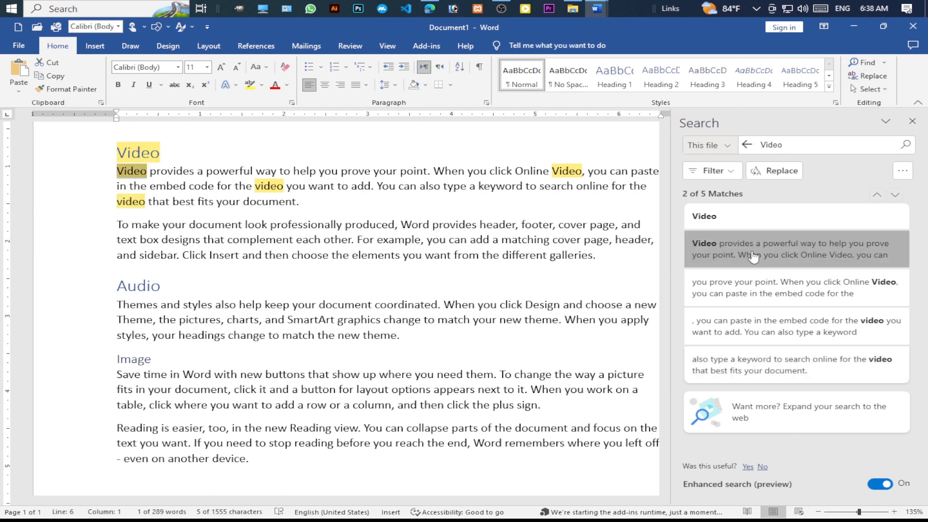
{"action": "left_click", "coordinate": [763, 289]}
{"action": "left_click", "coordinate": [753, 322]}
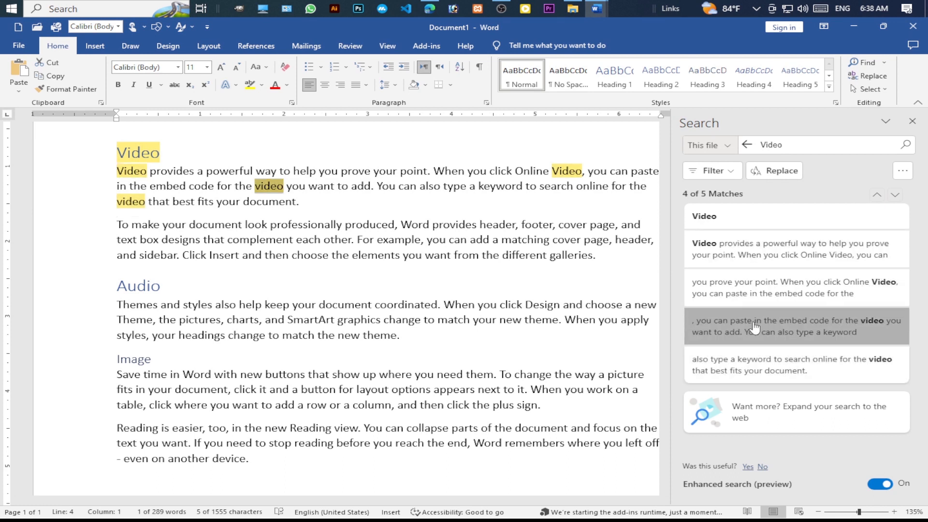
{"action": "left_click", "coordinate": [750, 289]}
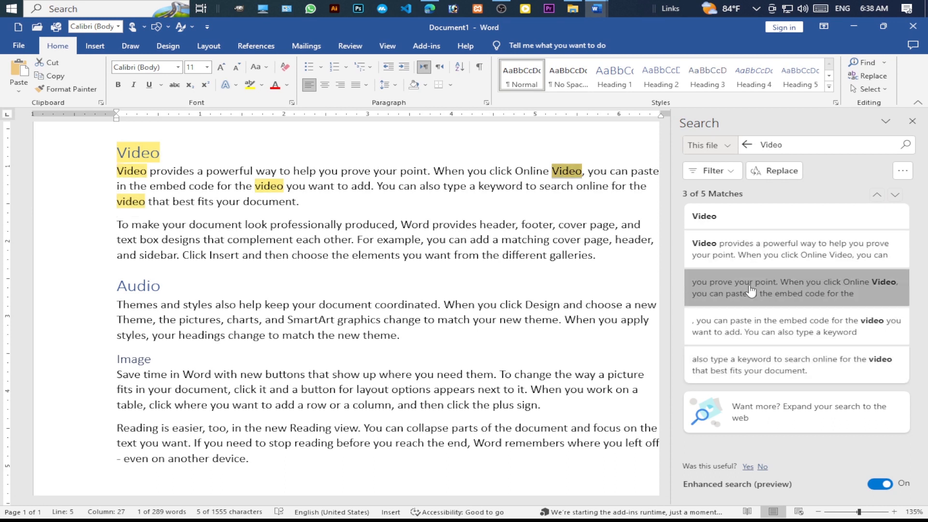
{"action": "left_click", "coordinate": [768, 249]}
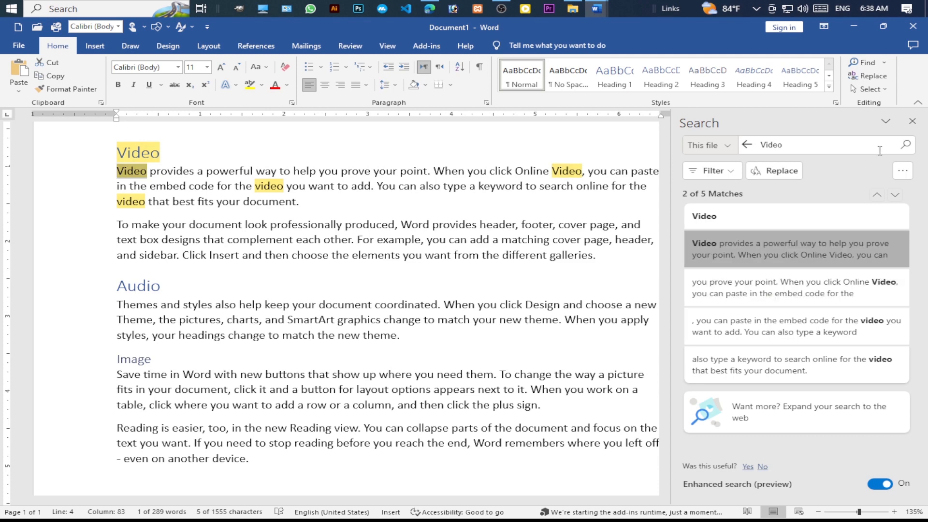
{"action": "left_click", "coordinate": [913, 121]}
Replace every occurrence of "Video" with "Audio" in the document, check the replaced words and close Find and Replace
{"action": "left_click", "coordinate": [869, 77]}
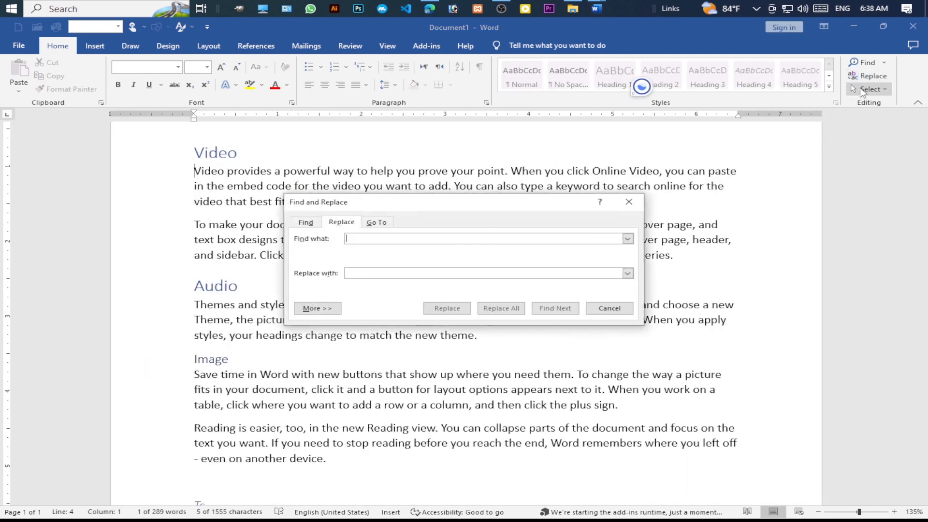
{"action": "left_click_drag", "start_coordinate": [454, 201], "coordinate": [511, 264]}
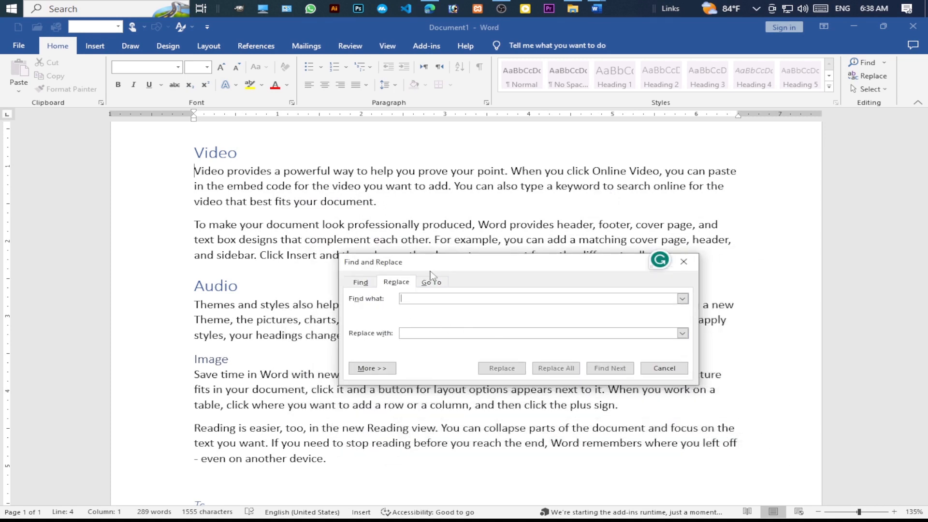
{"action": "left_click_drag", "start_coordinate": [438, 265], "coordinate": [451, 270]}
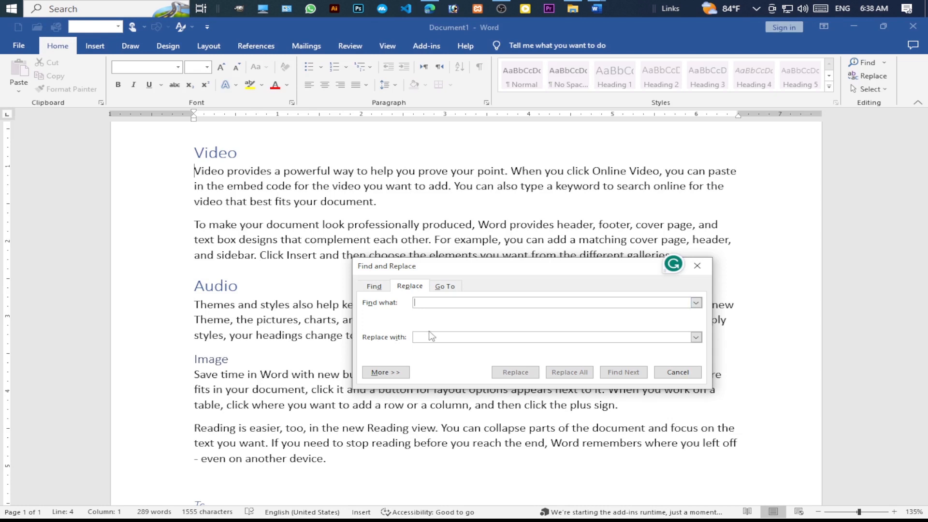
{"action": "type", "text": "V"}
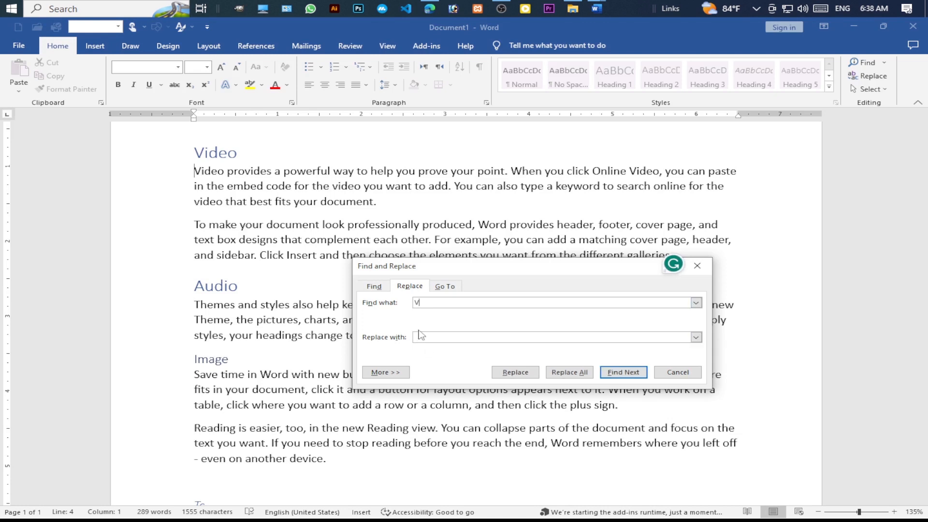
{"action": "type", "text": "ideo"}
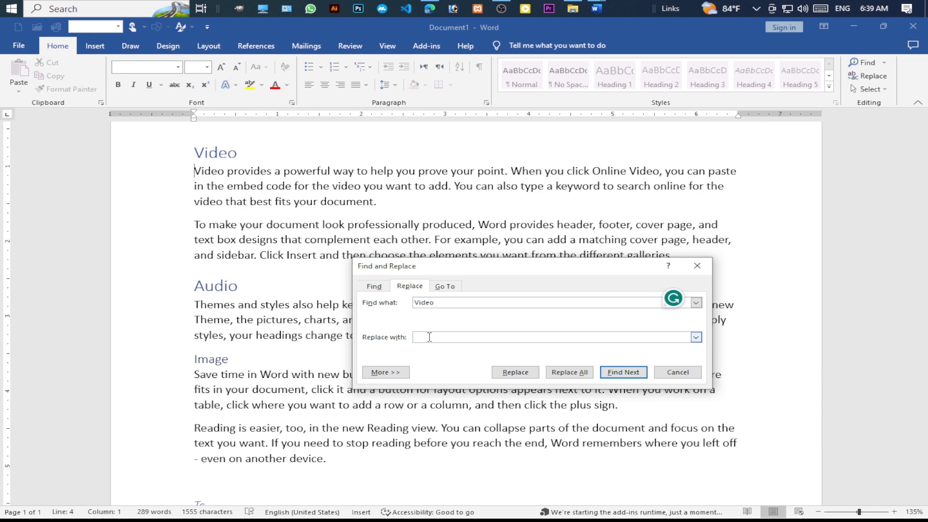
{"action": "type", "text": "Audio"}
{"action": "left_click", "coordinate": [573, 374]}
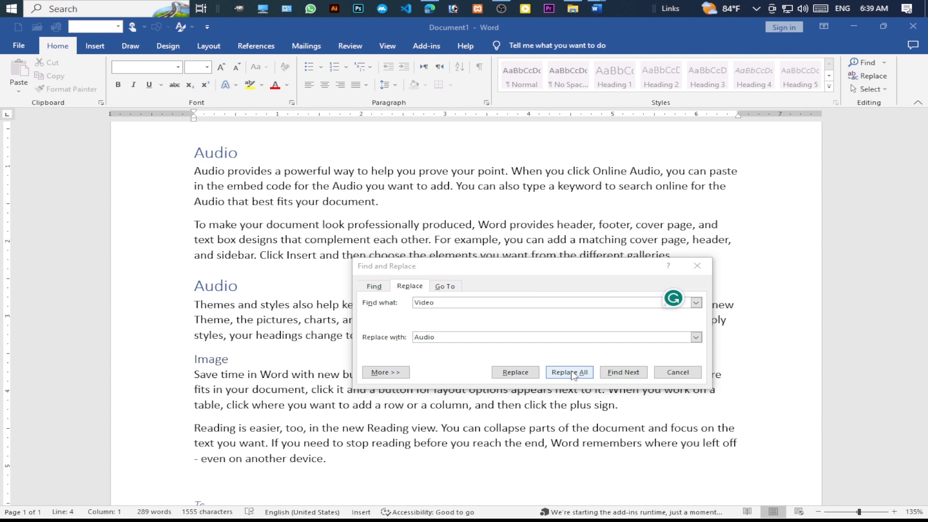
{"action": "left_click_drag", "start_coordinate": [477, 258], "coordinate": [462, 280]}
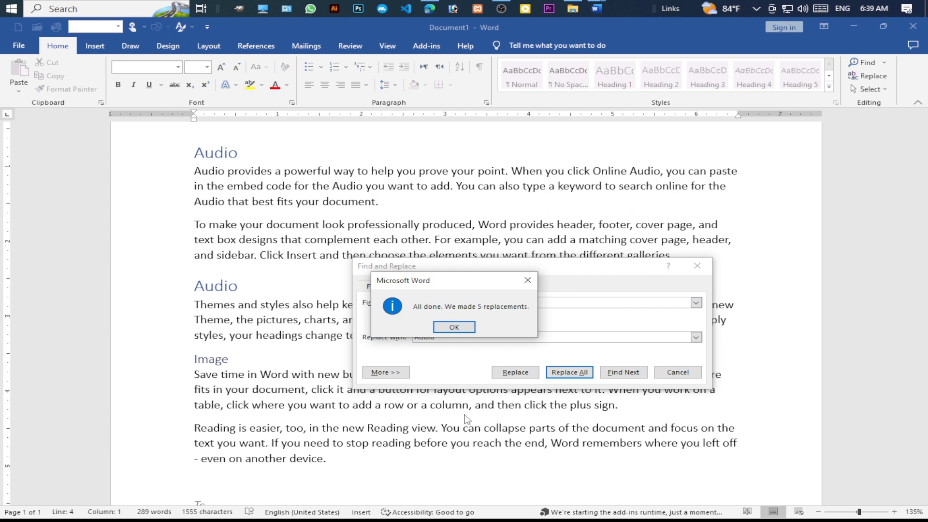
{"action": "left_click", "coordinate": [454, 327]}
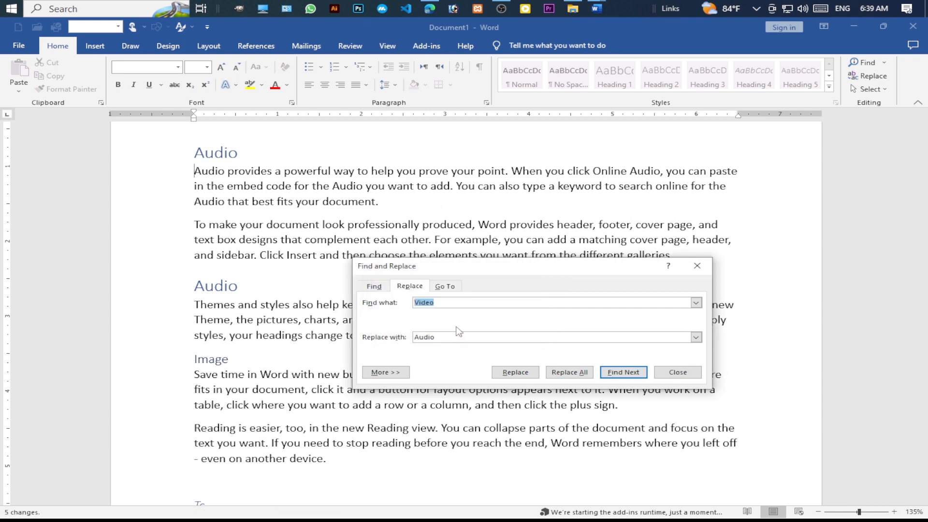
{"action": "left_click", "coordinate": [237, 153]}
{"action": "left_click_drag", "start_coordinate": [224, 172], "coordinate": [194, 172]}
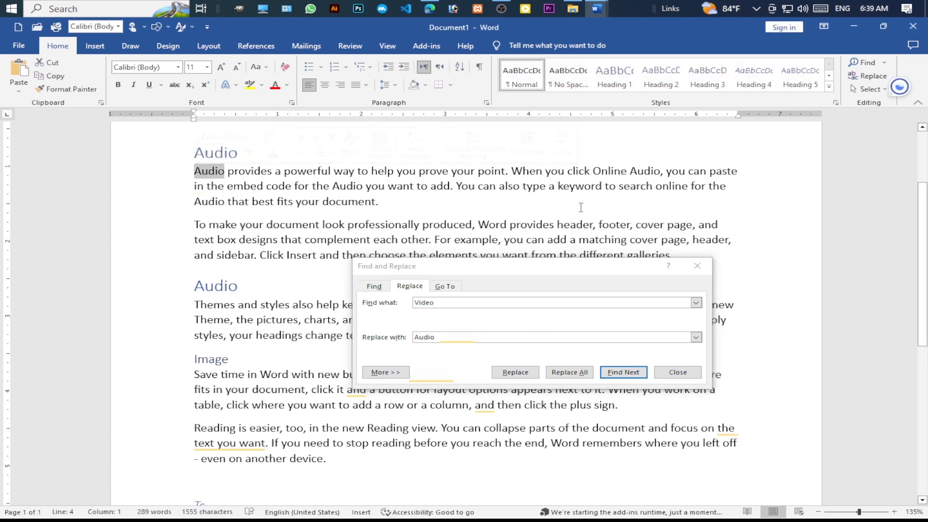
{"action": "left_click", "coordinate": [699, 271]}
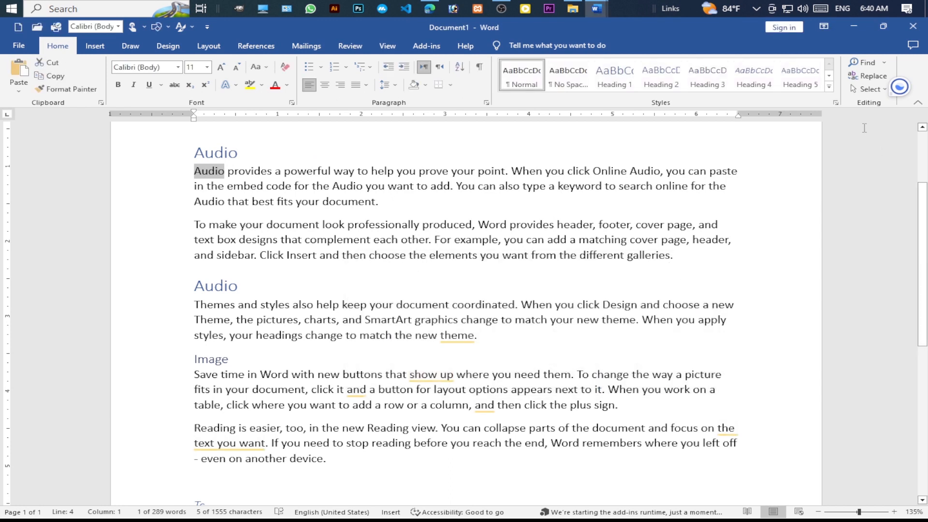
Examine the kinds of targets that Go To offers in Find and Replace, and close the dialog
{"action": "left_click", "coordinate": [878, 80]}
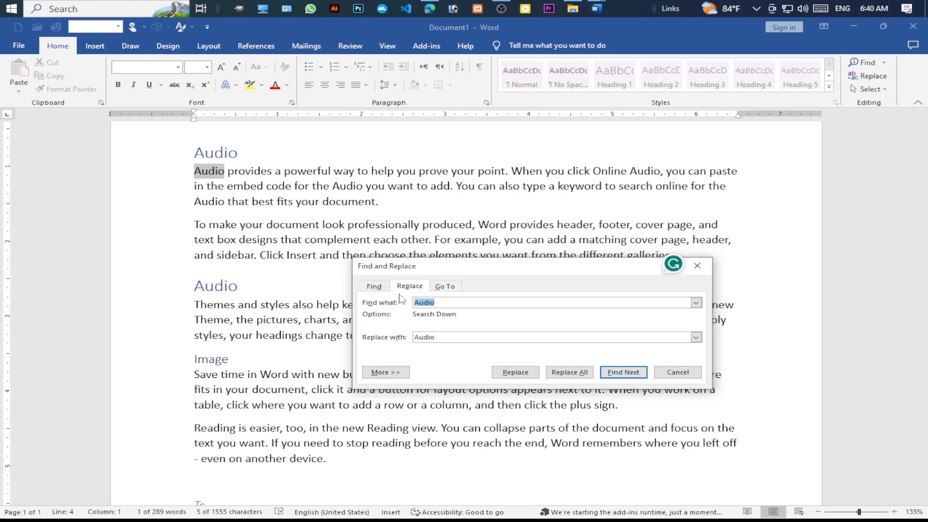
{"action": "left_click", "coordinate": [453, 290]}
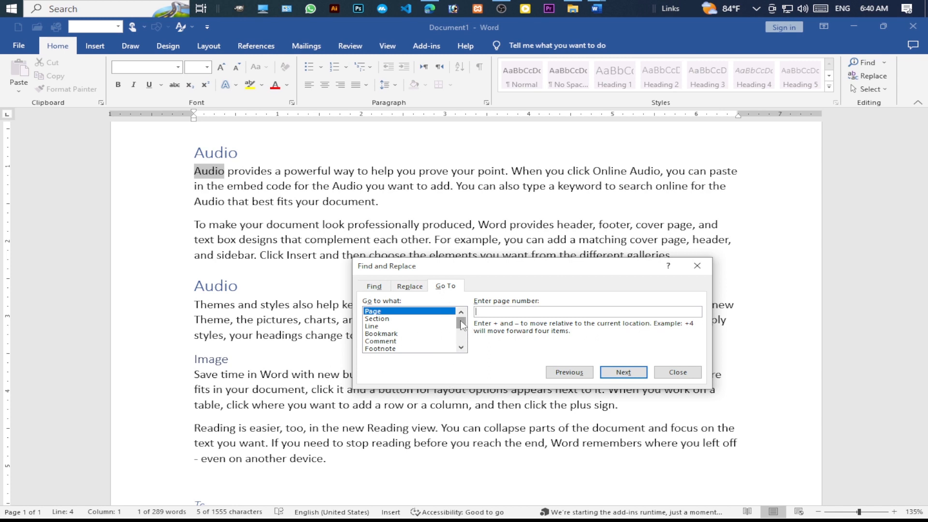
{"action": "left_click_drag", "start_coordinate": [461, 326], "coordinate": [461, 332]}
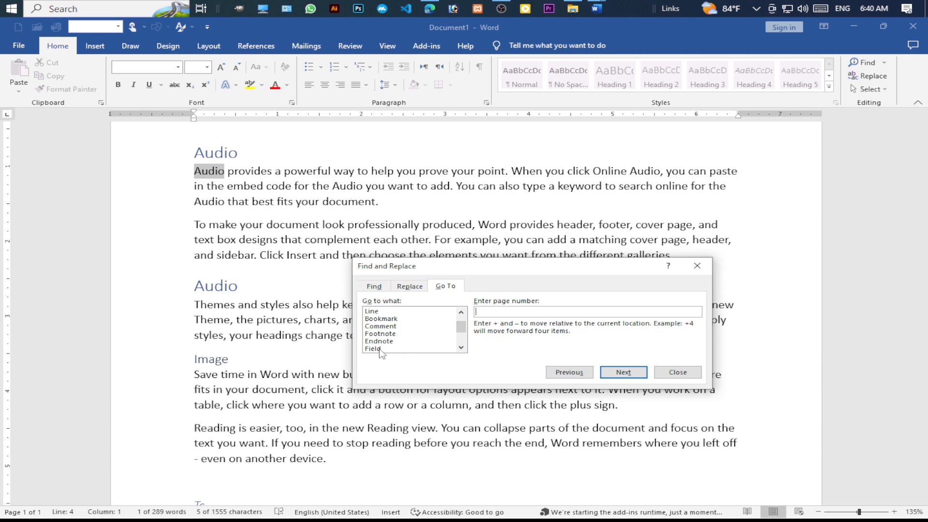
{"action": "left_click_drag", "start_coordinate": [461, 327], "coordinate": [462, 325]}
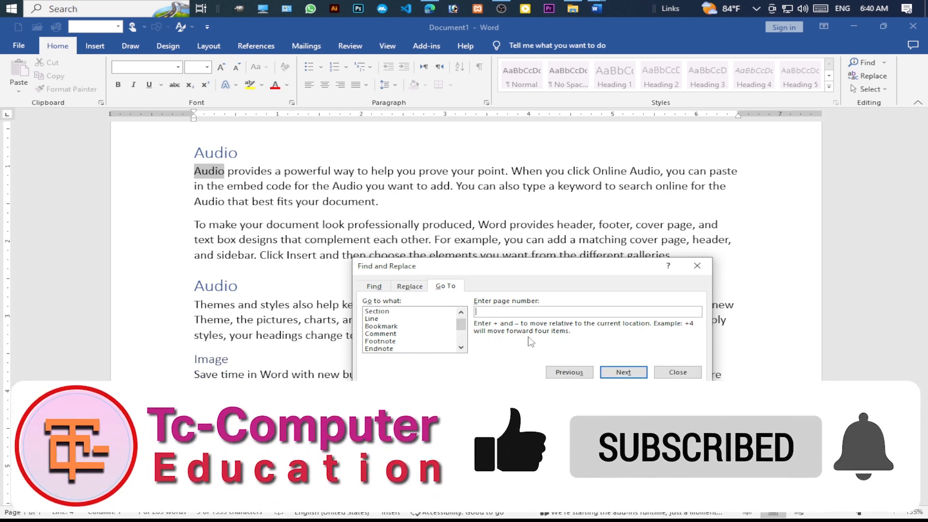
{"action": "left_click", "coordinate": [702, 265]}
Select the document's text and paste repeated copies of it to extend the document to seven pages
{"action": "left_click_drag", "start_coordinate": [358, 467], "coordinate": [185, 157]}
{"action": "scroll", "coordinate": [290, 377], "scroll_direction": "down", "scroll_amount": 5}
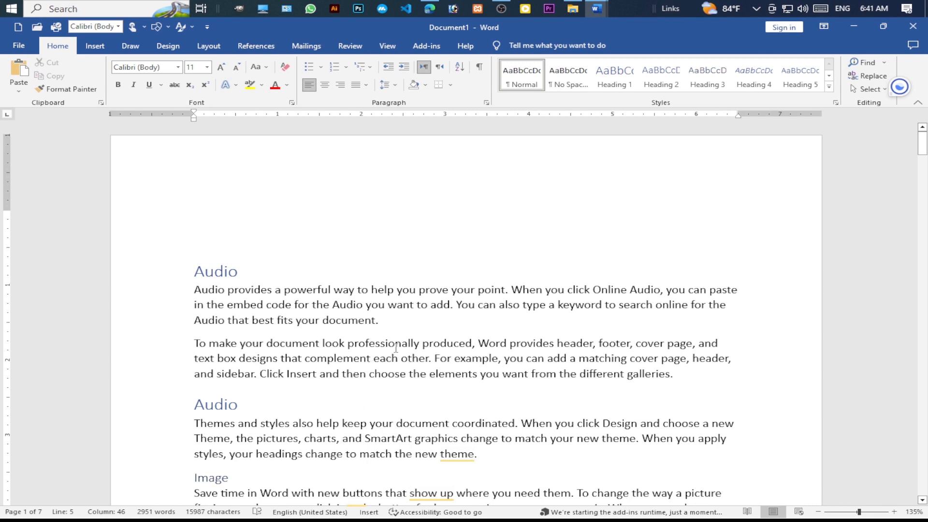
Go to page 5 of the document using Go To, and close Find and Replace
{"action": "key", "text": "ctrl+h"}
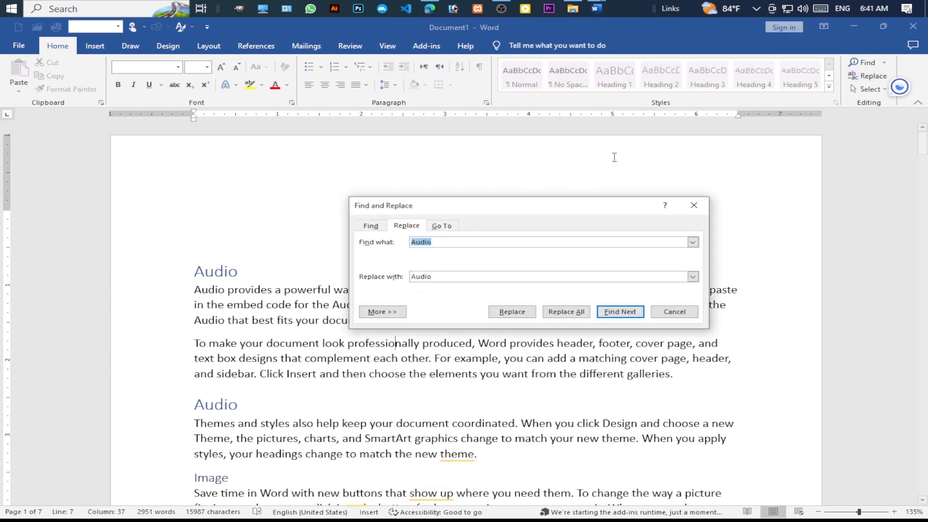
{"action": "left_click", "coordinate": [442, 225]}
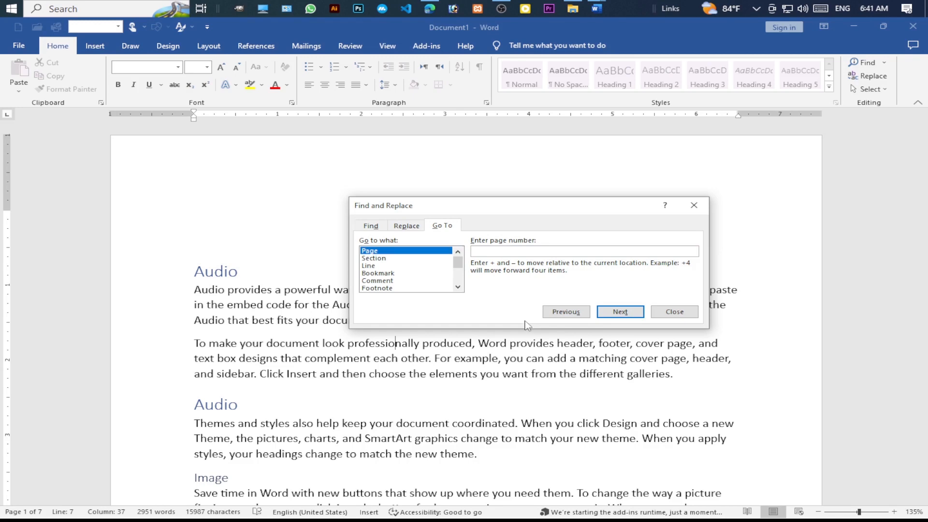
{"action": "type", "text": "5"}
{"action": "left_click", "coordinate": [622, 311]}
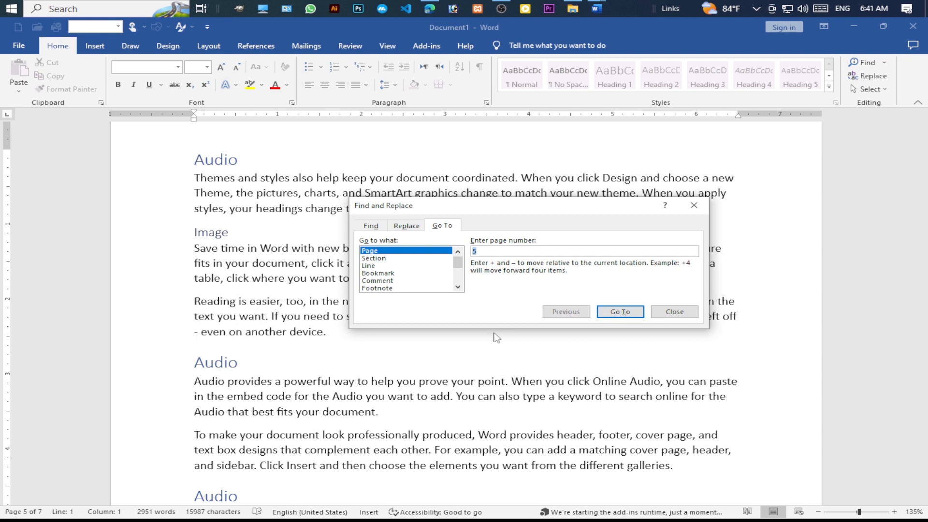
{"action": "key", "text": "Escape"}
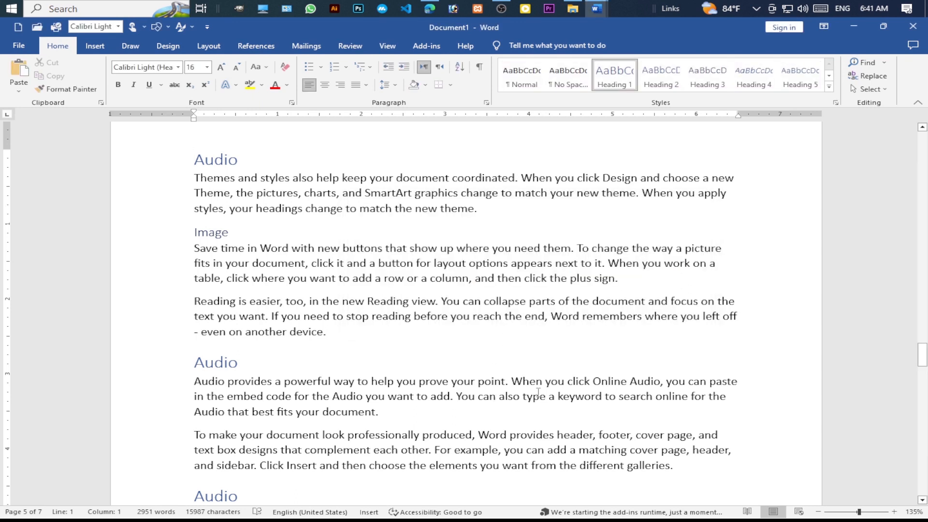
Select the document's entire contents and read the description of the Select Objects option
{"action": "left_click", "coordinate": [881, 90]}
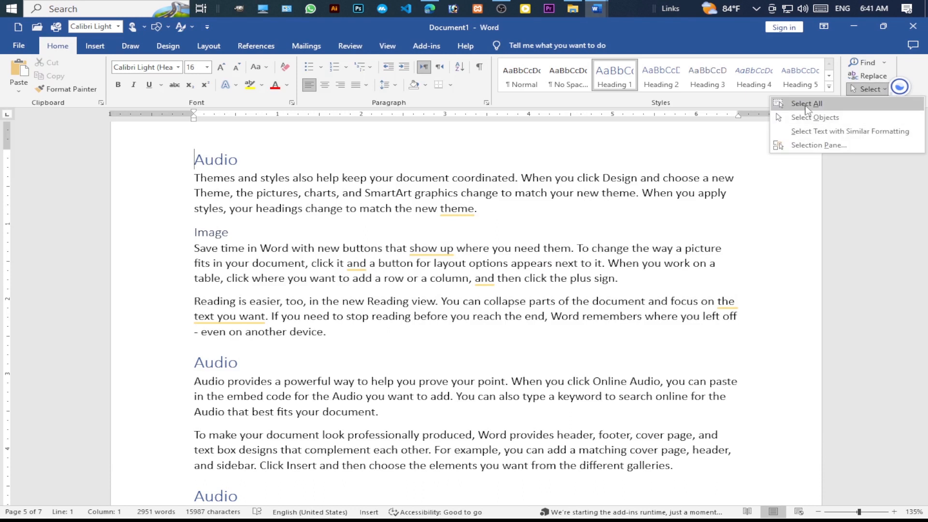
{"action": "left_click", "coordinate": [806, 98]}
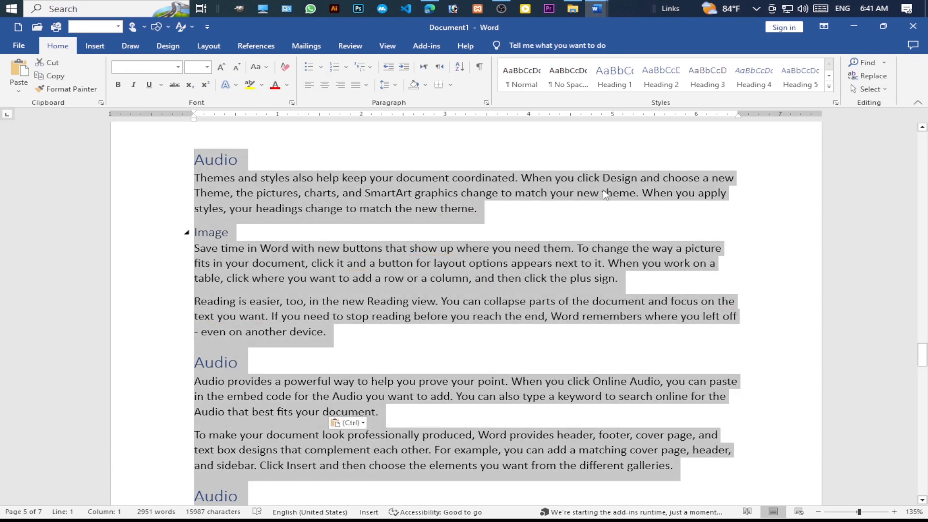
{"action": "left_click", "coordinate": [869, 89]}
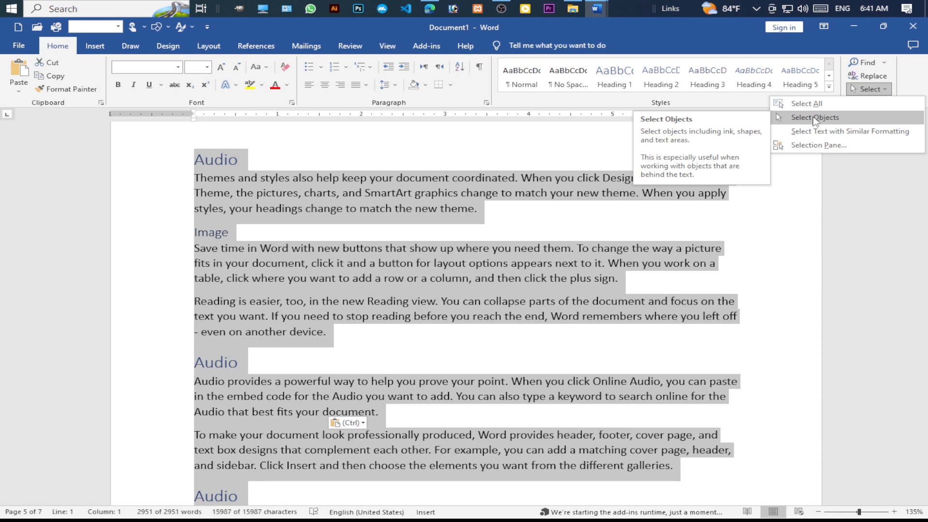
{"action": "left_click", "coordinate": [355, 353]}
Add four blank lines after "even on another device." and draw a blue rectangle about 5 inches wide there, with a red ellipse overlapping its upper edge
{"action": "left_click", "coordinate": [352, 329]}
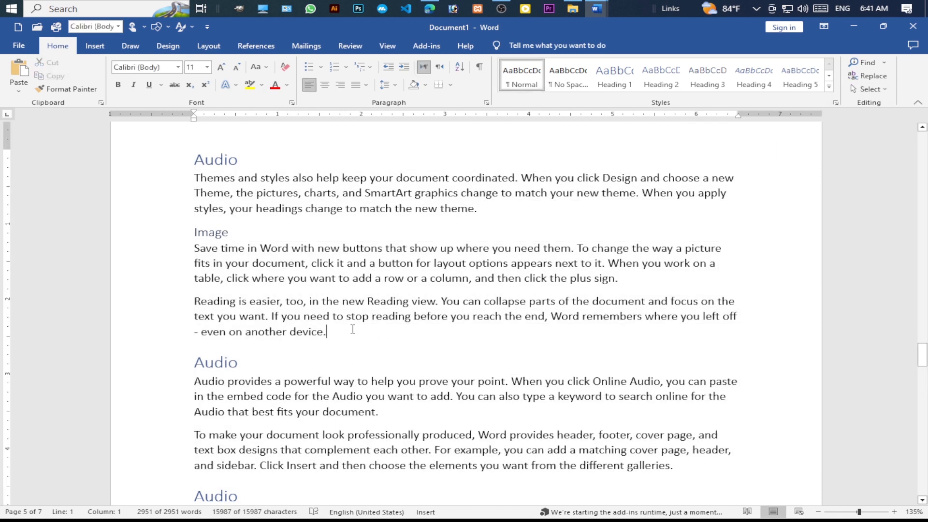
{"action": "key", "text": "Return"}
{"action": "key", "text": "Return"}
{"action": "key", "text": "Return"}
{"action": "key", "text": "Return"}
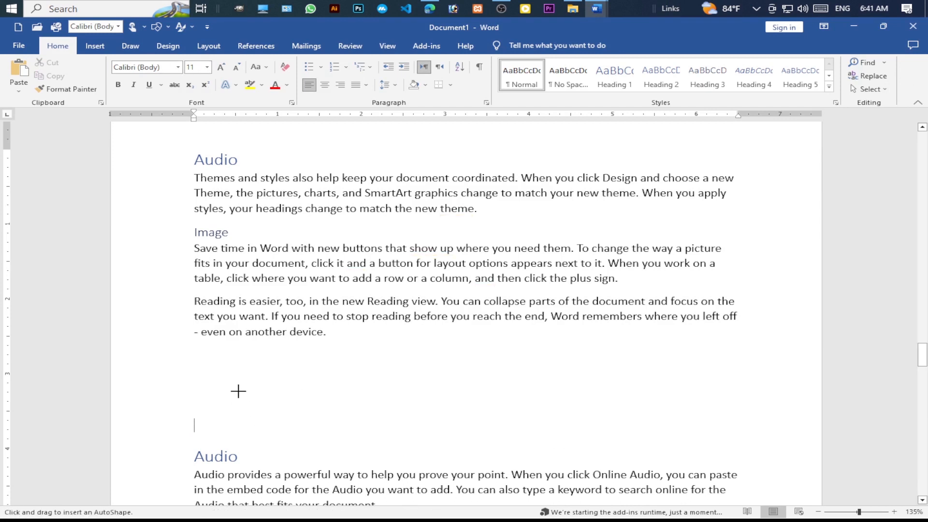
{"action": "left_click_drag", "start_coordinate": [236, 360], "coordinate": [657, 458]}
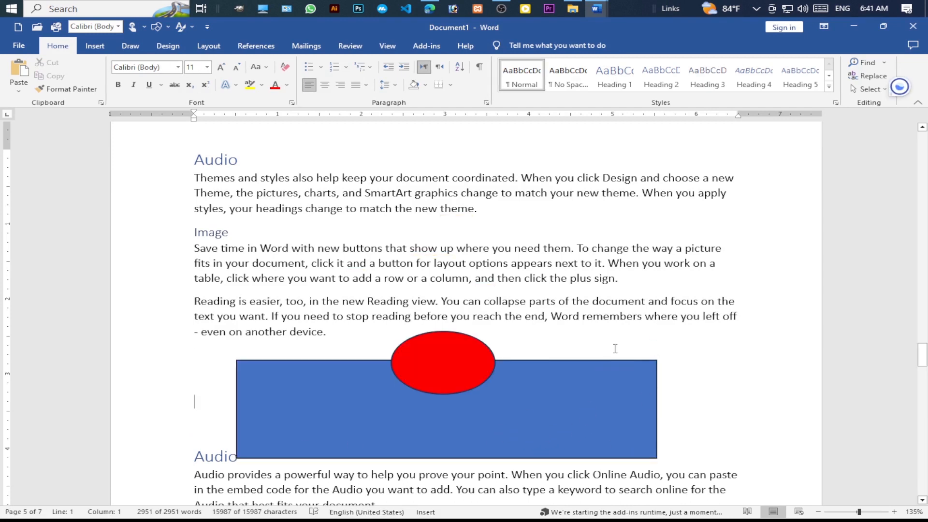
Select the blue rectangle and the red ellipse together using Select Objects
{"action": "left_click", "coordinate": [879, 91]}
{"action": "left_click", "coordinate": [815, 117]}
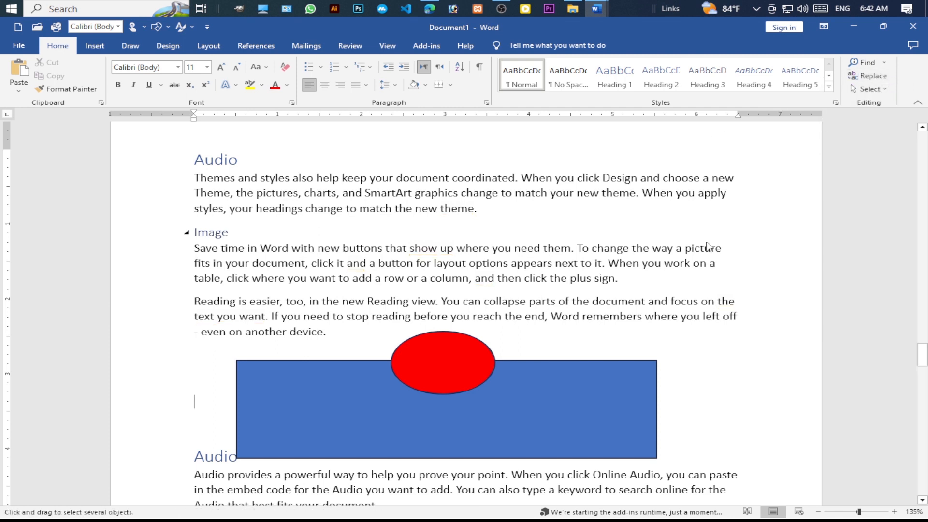
{"action": "mouse_move", "coordinate": [143, 243]}
{"action": "left_mouse_down"}
{"action": "mouse_move", "coordinate": [453, 513]}
{"action": "mouse_move", "coordinate": [752, 515]}
{"action": "left_mouse_up"}
{"action": "scroll", "coordinate": [547, 392], "scroll_direction": "down", "scroll_amount": 3}
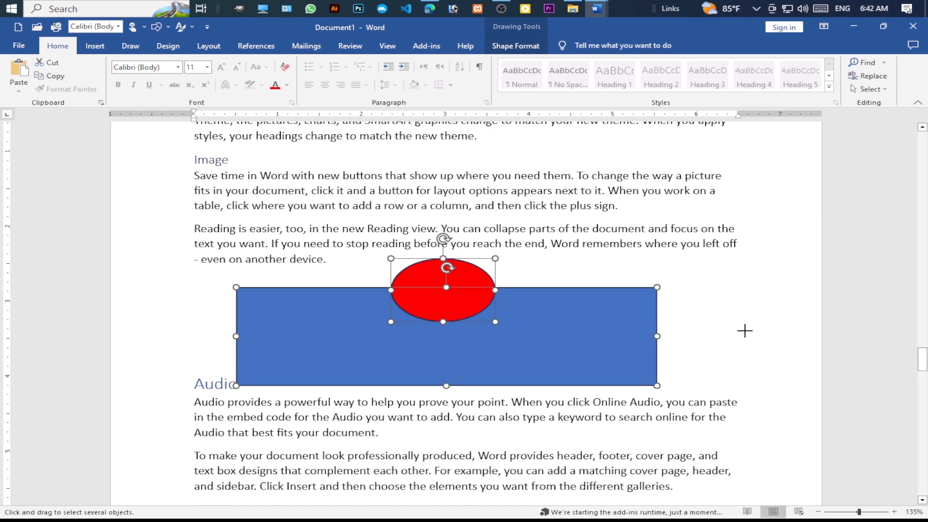
Select all text with formatting similar to the "Audio" heading and check which headings around page 5 are included
{"action": "left_click", "coordinate": [870, 89]}
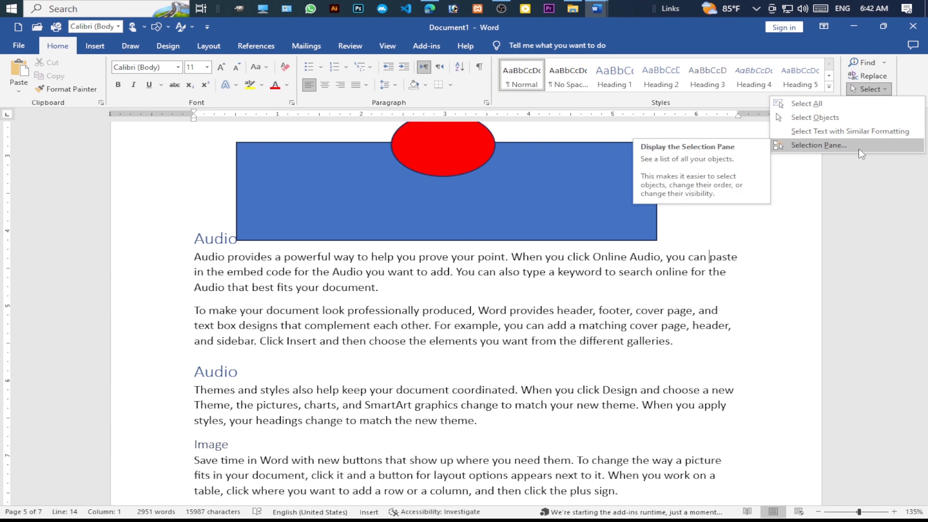
{"action": "left_click", "coordinate": [245, 373]}
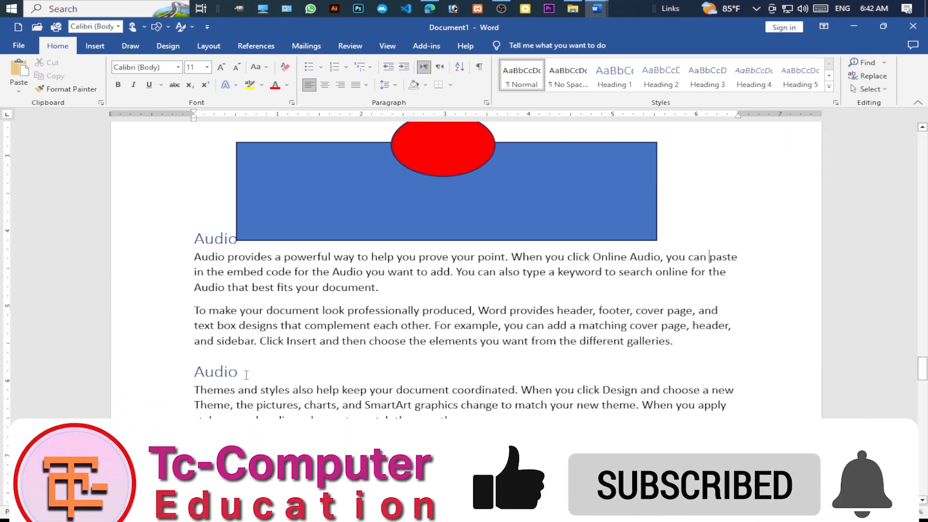
{"action": "left_click", "coordinate": [243, 376]}
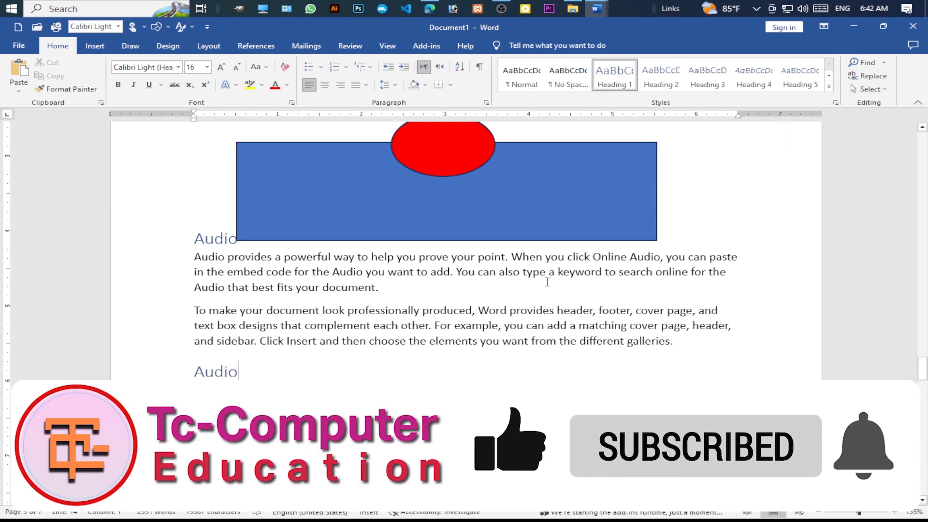
{"action": "left_click", "coordinate": [869, 89]}
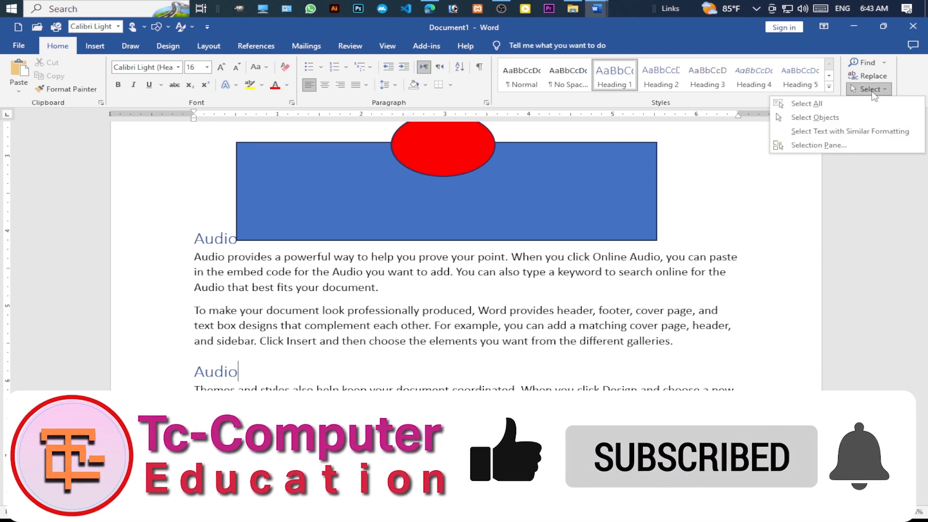
{"action": "left_click", "coordinate": [827, 132]}
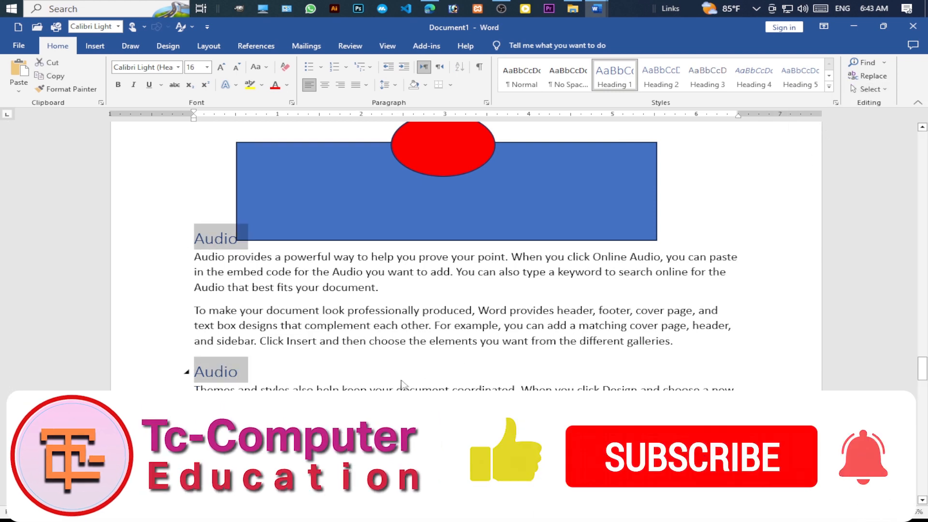
{"action": "scroll", "coordinate": [340, 391], "scroll_direction": "up", "scroll_amount": 4}
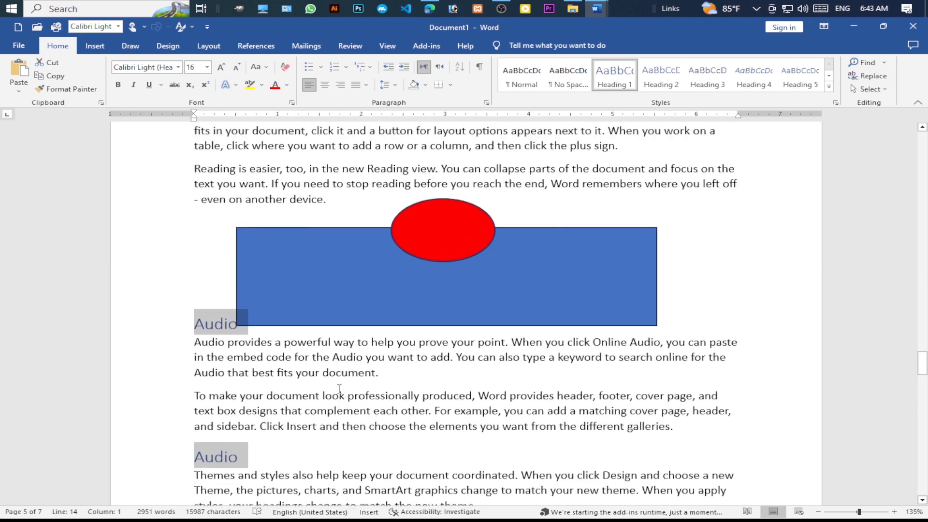
{"action": "scroll", "coordinate": [340, 390], "scroll_direction": "up", "scroll_amount": 5}
{"action": "scroll", "coordinate": [336, 375], "scroll_direction": "down", "scroll_amount": 2}
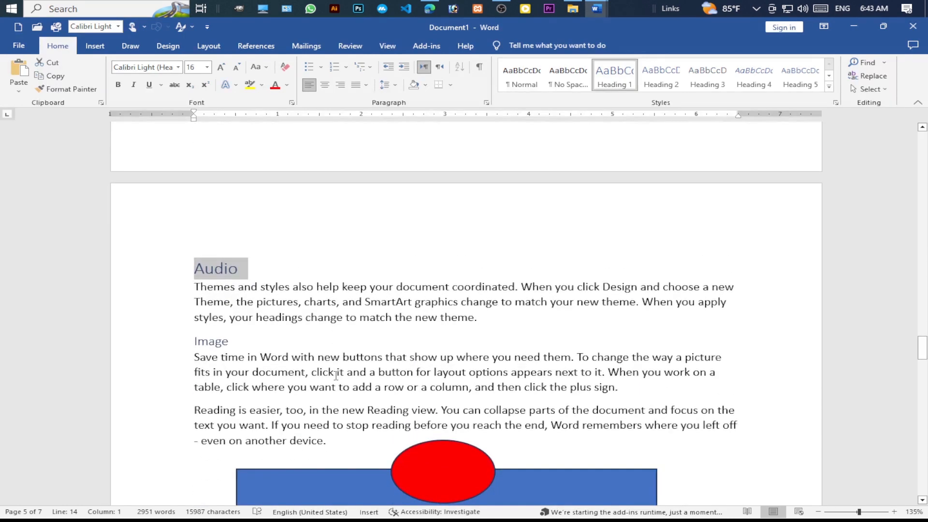
{"action": "scroll", "coordinate": [338, 377], "scroll_direction": "up", "scroll_amount": 3}
{"action": "scroll", "coordinate": [340, 381], "scroll_direction": "down", "scroll_amount": 9}
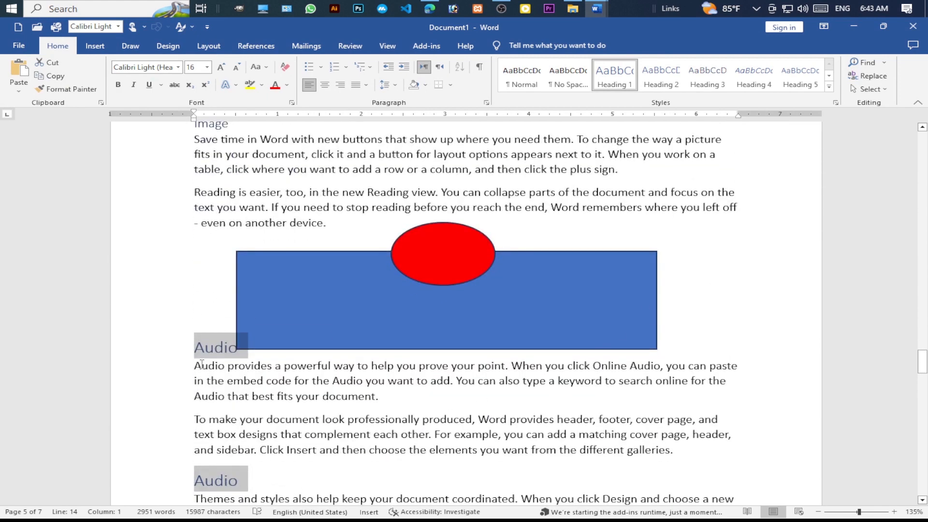
{"action": "scroll", "coordinate": [223, 338], "scroll_direction": "up", "scroll_amount": 3}
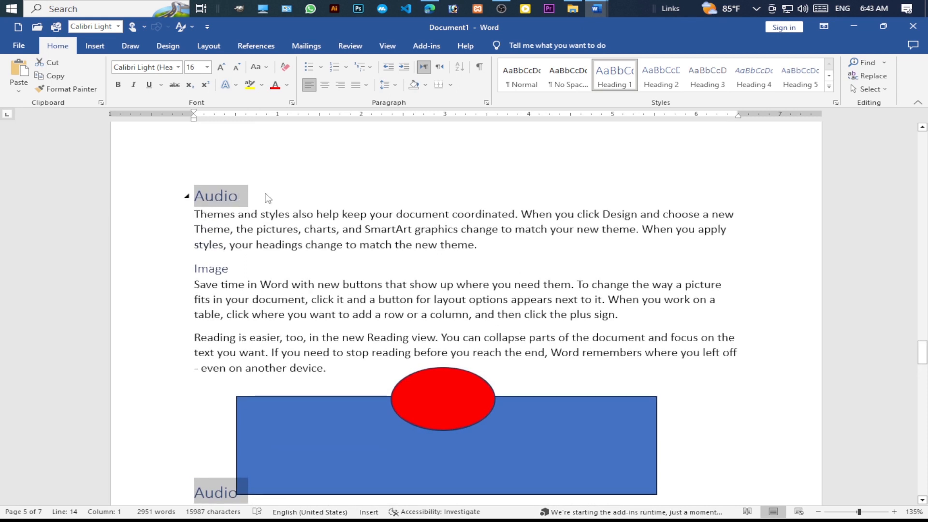
Compare the styles of the "Audio" and "Image" headings in the Styles list, and close the list
{"action": "left_click", "coordinate": [728, 156]}
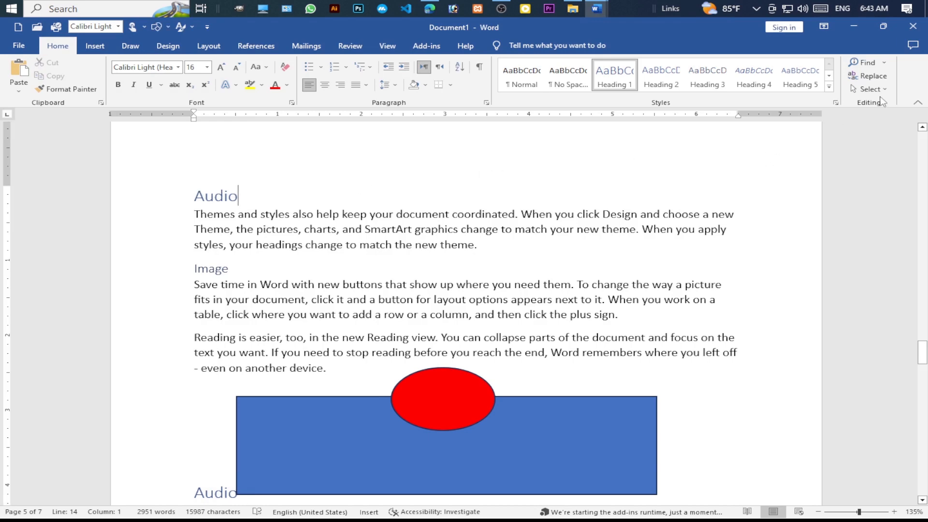
{"action": "left_click", "coordinate": [836, 103]}
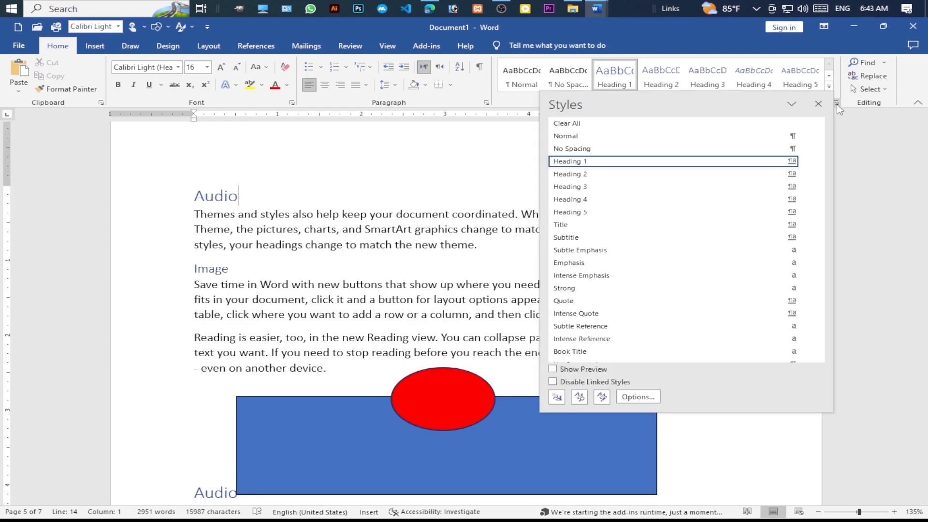
{"action": "scroll", "coordinate": [288, 304], "scroll_direction": "down", "scroll_amount": 5}
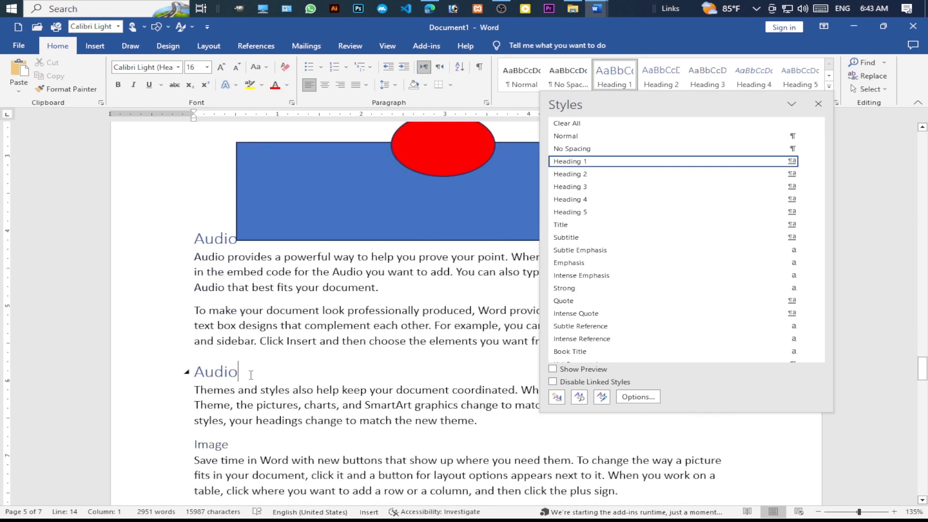
{"action": "scroll", "coordinate": [321, 400], "scroll_direction": "down", "scroll_amount": 2}
{"action": "left_click", "coordinate": [245, 376]}
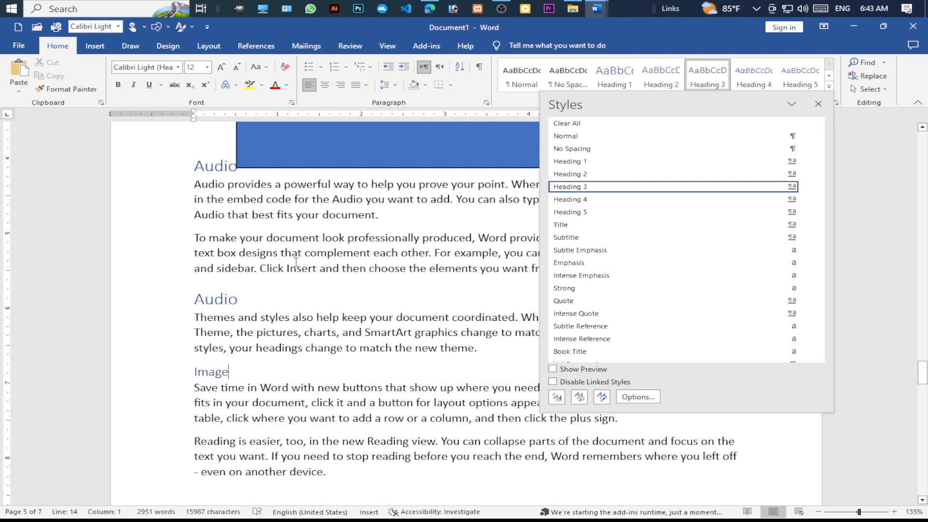
{"action": "left_click", "coordinate": [818, 103]}
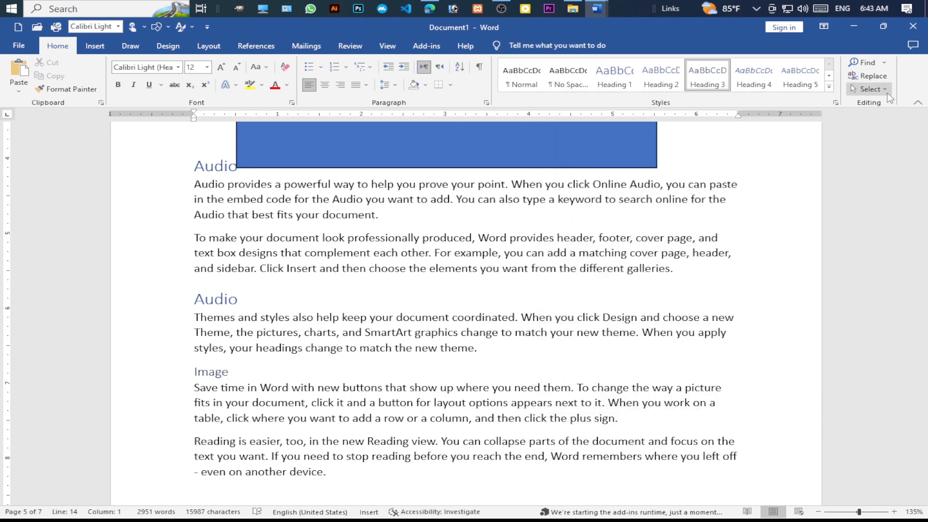
Select all text with formatting similar to the body paragraph about themes and styles, and check the selected paragraphs on the page
{"action": "left_click", "coordinate": [870, 89]}
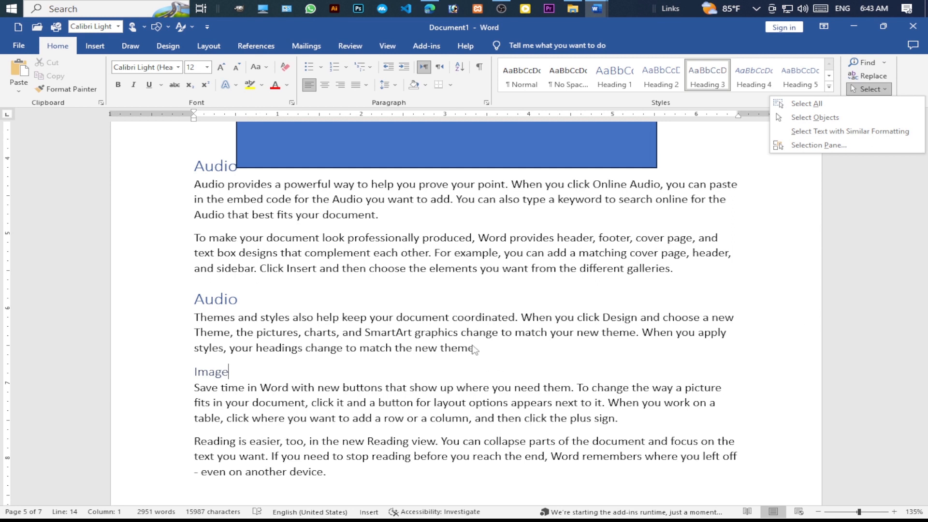
{"action": "left_click", "coordinate": [464, 334]}
{"action": "left_click", "coordinate": [461, 334]}
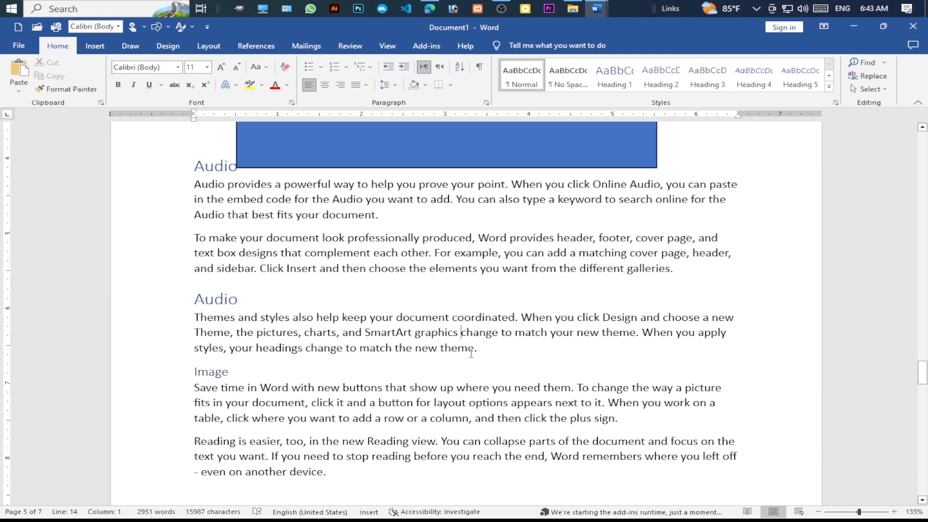
{"action": "left_click", "coordinate": [872, 90]}
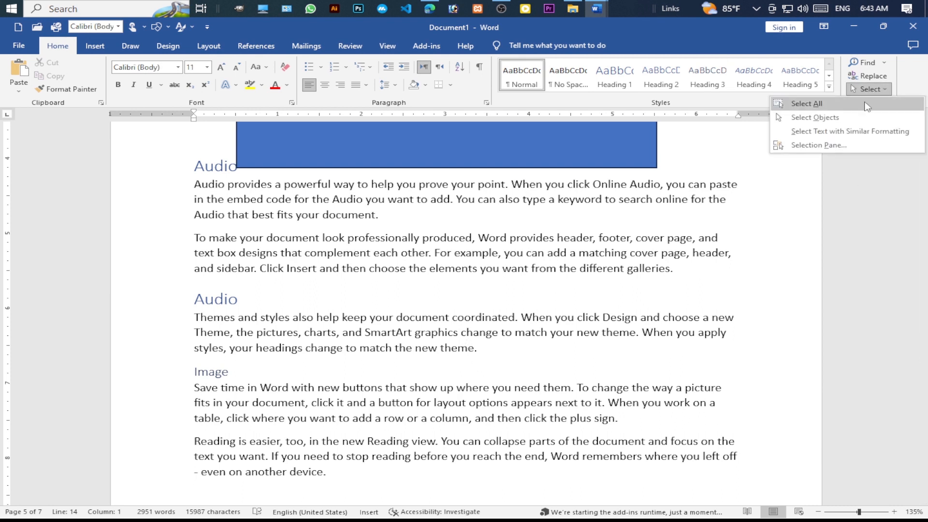
{"action": "left_click", "coordinate": [876, 133]}
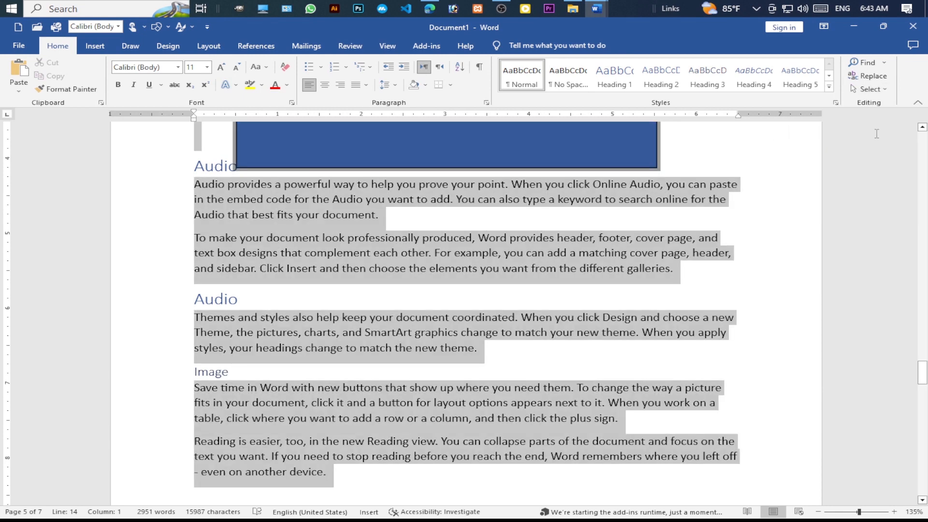
{"action": "scroll", "coordinate": [413, 349], "scroll_direction": "up", "scroll_amount": 10}
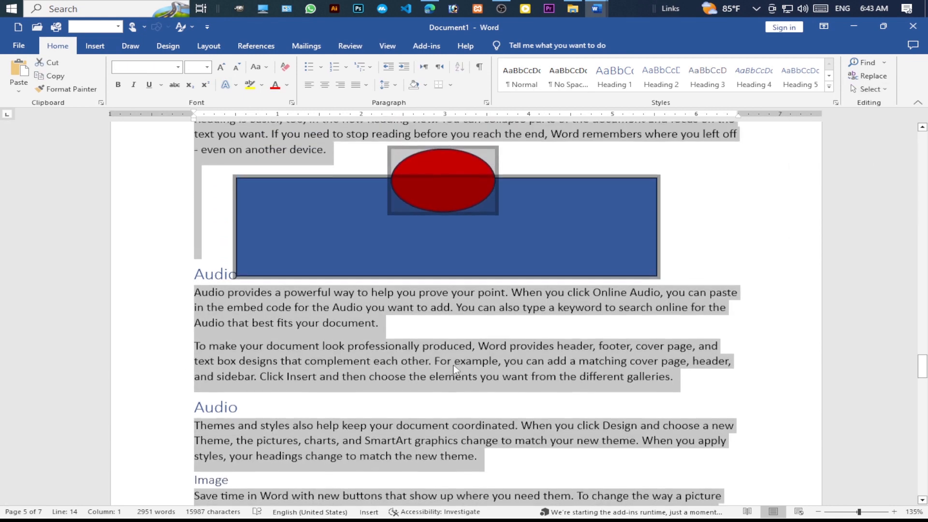
{"action": "scroll", "coordinate": [489, 371], "scroll_direction": "down", "scroll_amount": 3}
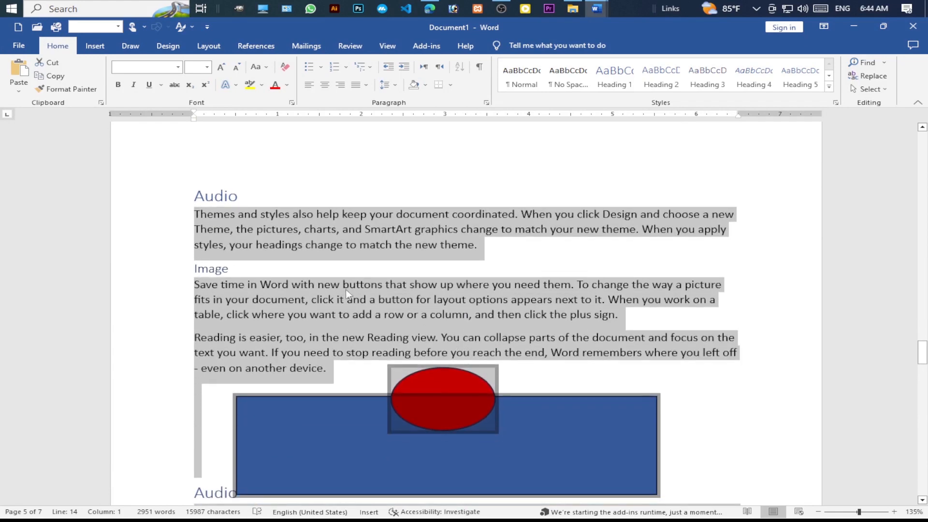
{"action": "scroll", "coordinate": [346, 292], "scroll_direction": "down", "scroll_amount": 10}
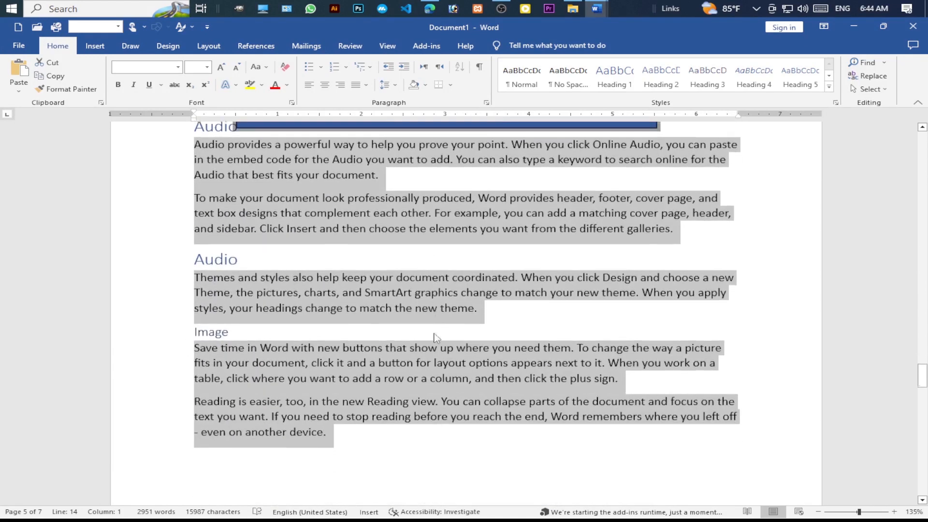
{"action": "scroll", "coordinate": [434, 337], "scroll_direction": "down", "scroll_amount": 1}
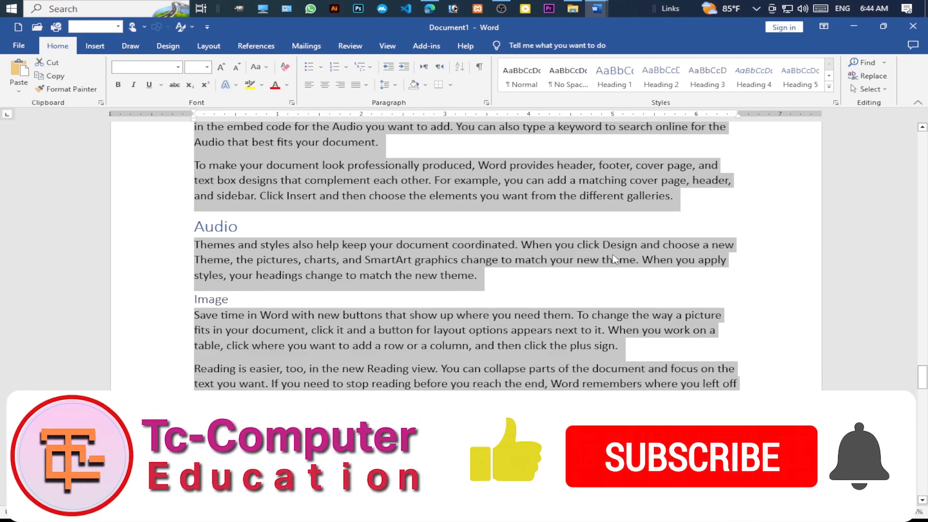
Show the Selection pane, and select the red ellipse together with the blue rectangle on page 5
{"action": "left_click", "coordinate": [869, 89]}
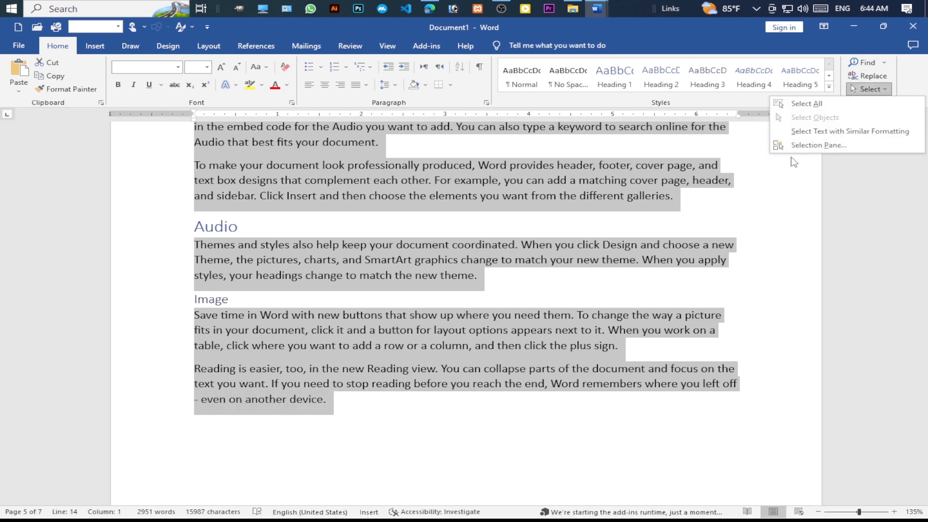
{"action": "left_click", "coordinate": [821, 145]}
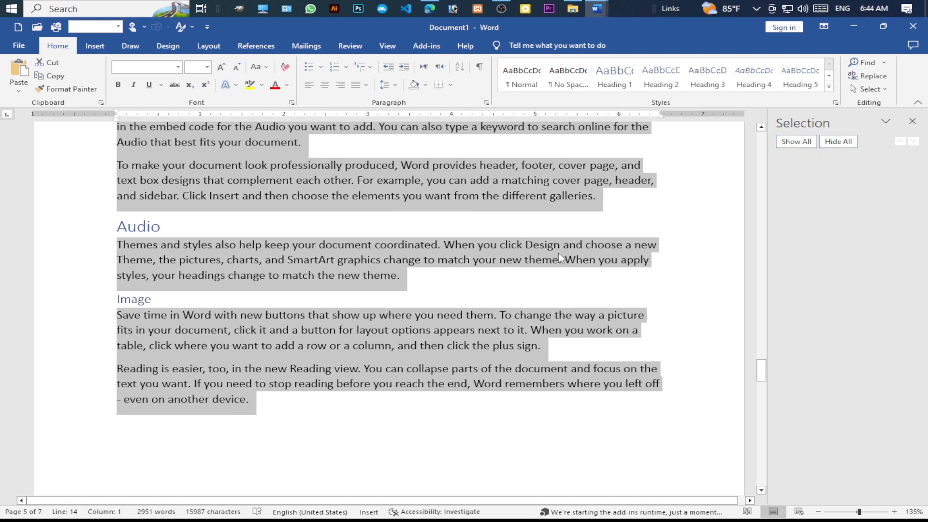
{"action": "scroll", "coordinate": [559, 253], "scroll_direction": "up", "scroll_amount": 3}
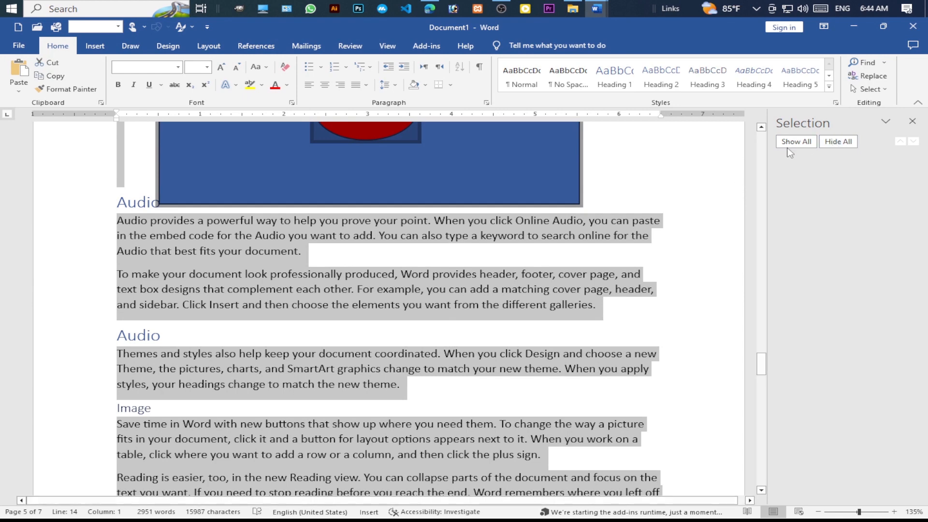
{"action": "left_click", "coordinate": [593, 247]}
{"action": "scroll", "coordinate": [593, 246], "scroll_direction": "up", "scroll_amount": 4}
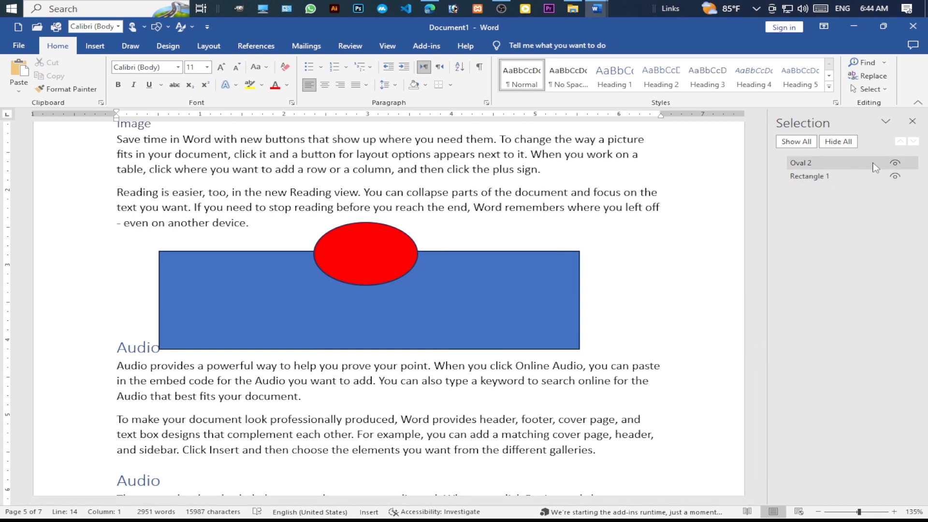
{"action": "left_click", "coordinate": [381, 269]}
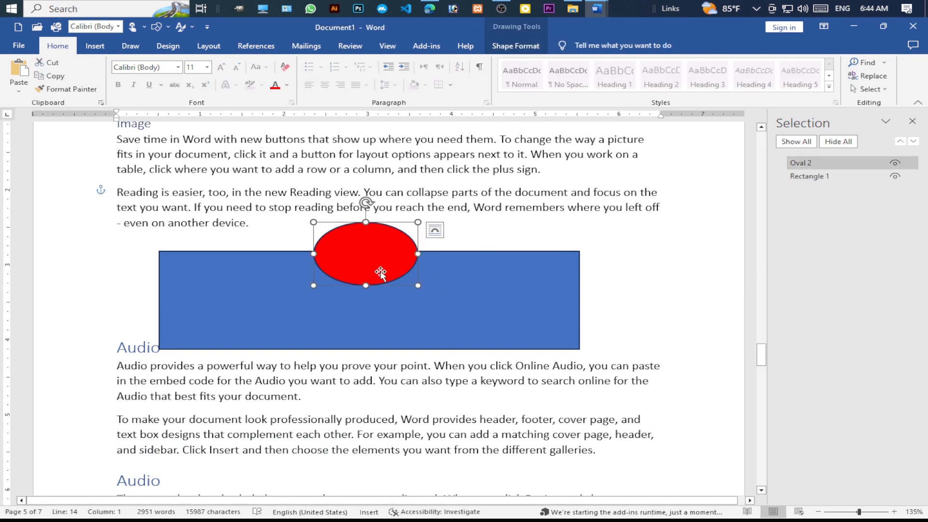
{"action": "left_click", "coordinate": [526, 306], "text": "shift"}
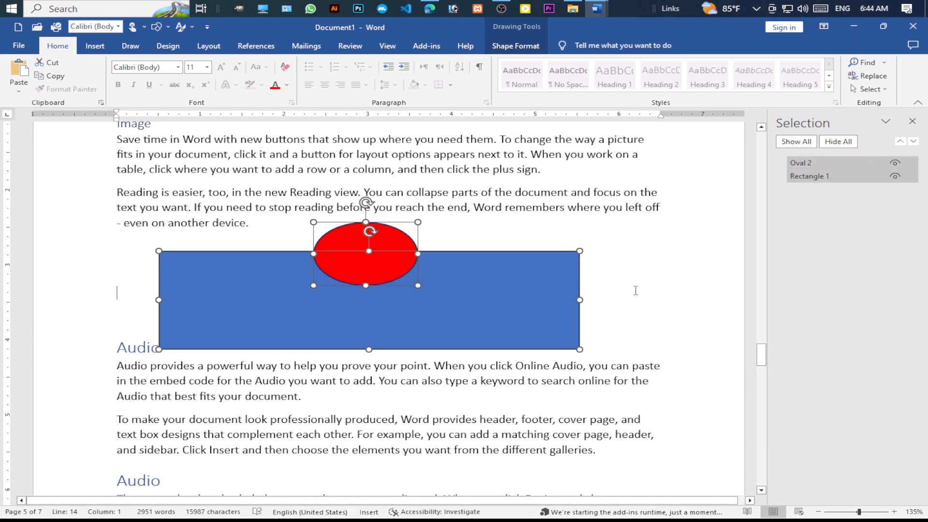
Deselect both shapes, and select the ellipse and the rectangle individually to compare them with their entries in the Selection pane
{"action": "left_click", "coordinate": [492, 390]}
{"action": "scroll", "coordinate": [490, 390], "scroll_direction": "down", "scroll_amount": 3}
{"action": "scroll", "coordinate": [493, 389], "scroll_direction": "up", "scroll_amount": 2}
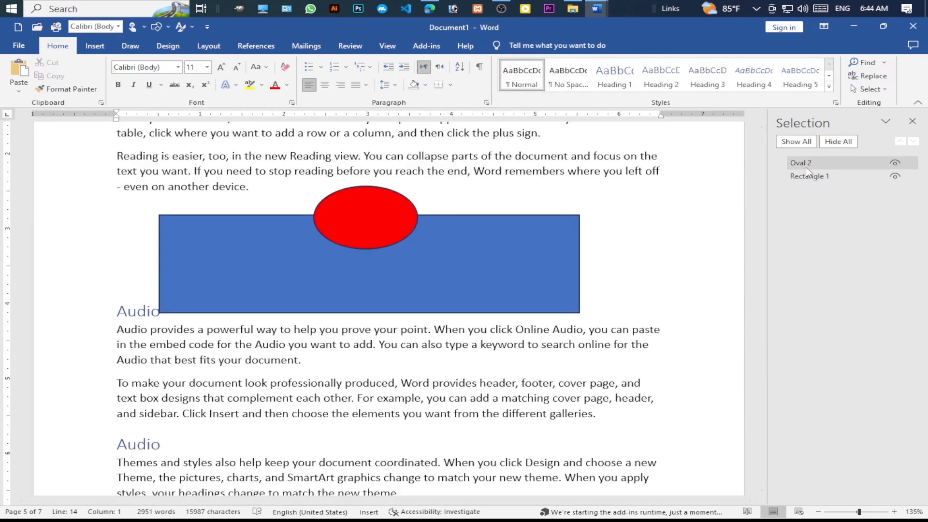
{"action": "left_click", "coordinate": [394, 222]}
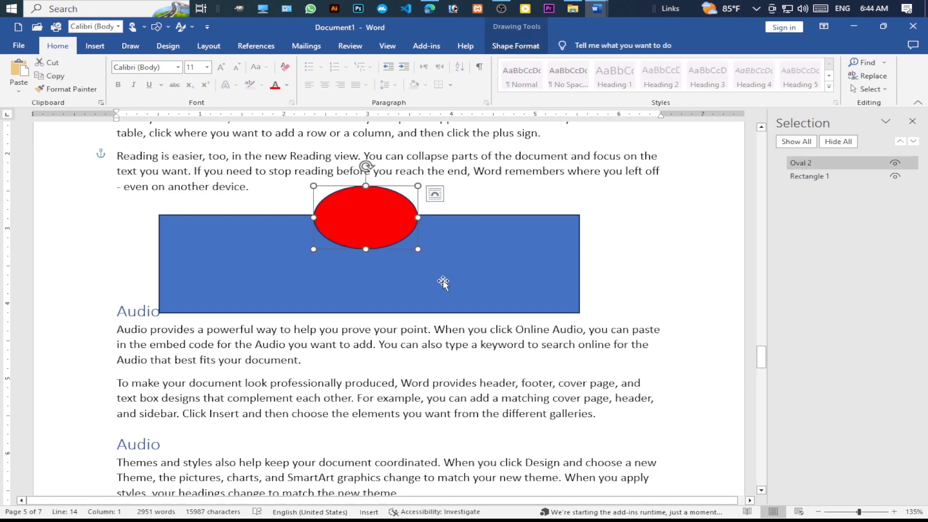
{"action": "left_click", "coordinate": [477, 272]}
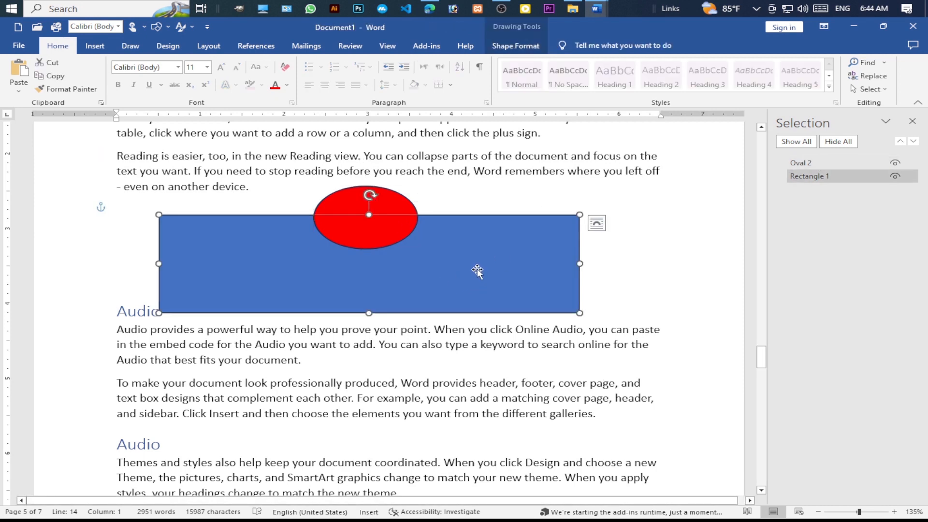
Hide Rectangle 1 and show it again from the Selection pane, and select Oval 2
{"action": "left_click", "coordinate": [895, 177]}
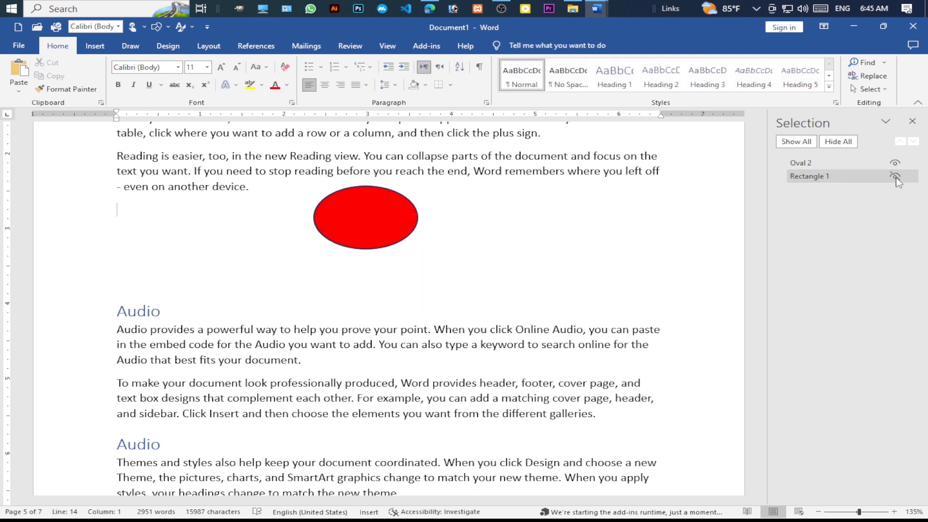
{"action": "left_click", "coordinate": [895, 177]}
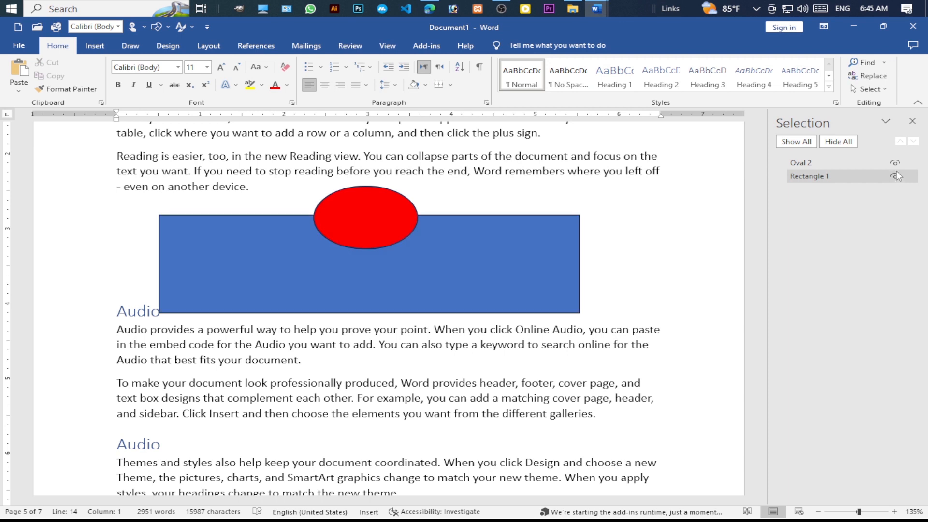
{"action": "left_click", "coordinate": [897, 163]}
{"action": "left_click", "coordinate": [872, 164]}
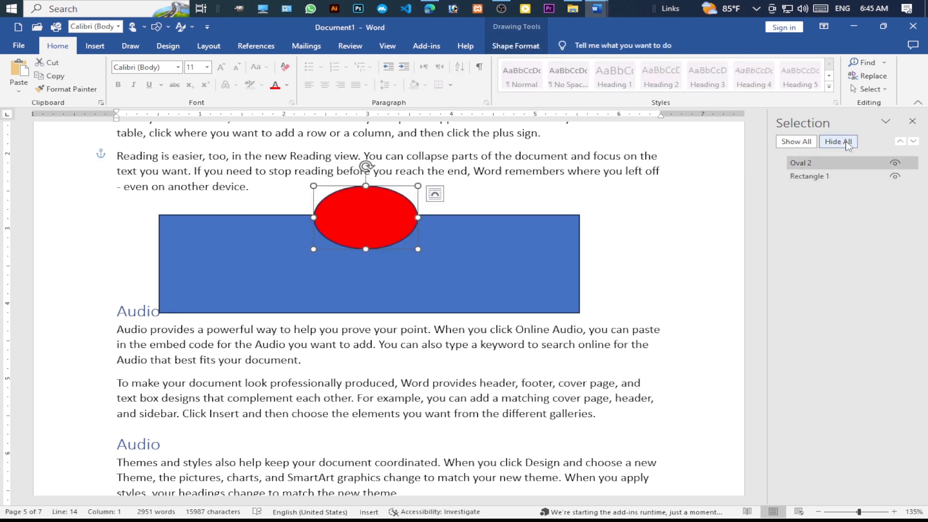
Undock the Selection pane and place it floating over the shapes in the document
{"action": "left_click", "coordinate": [886, 122]}
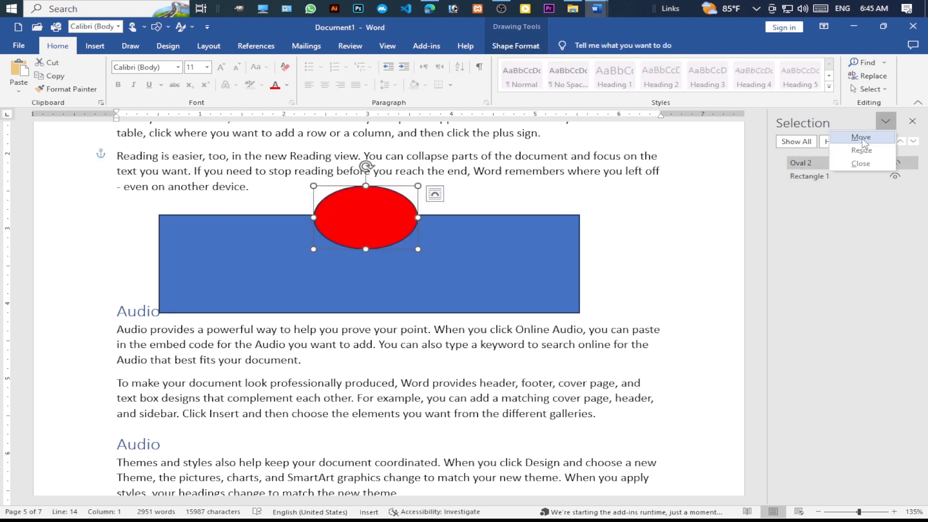
{"action": "left_click", "coordinate": [863, 139]}
{"action": "left_click", "coordinate": [323, 166]}
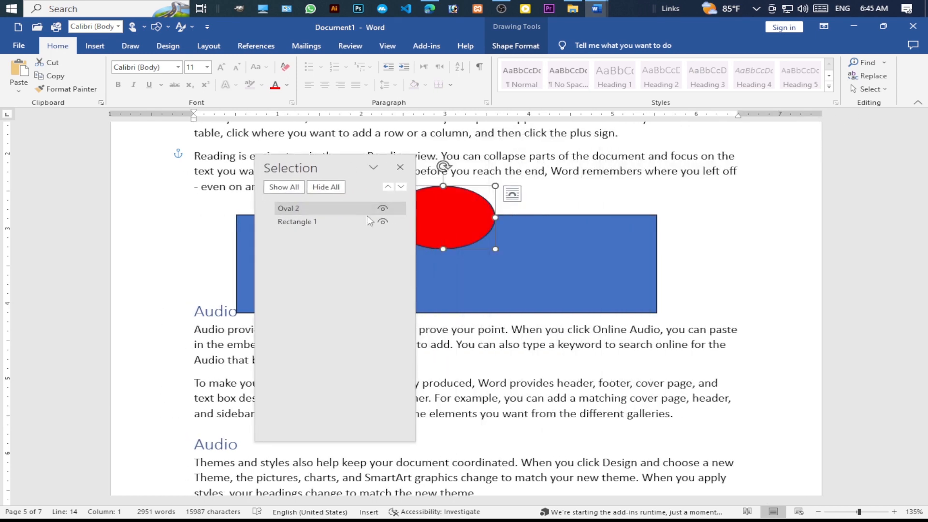
Resize the floating Selection pane to make it much wider, and close it
{"action": "left_click", "coordinate": [373, 168]}
{"action": "left_click", "coordinate": [376, 195]}
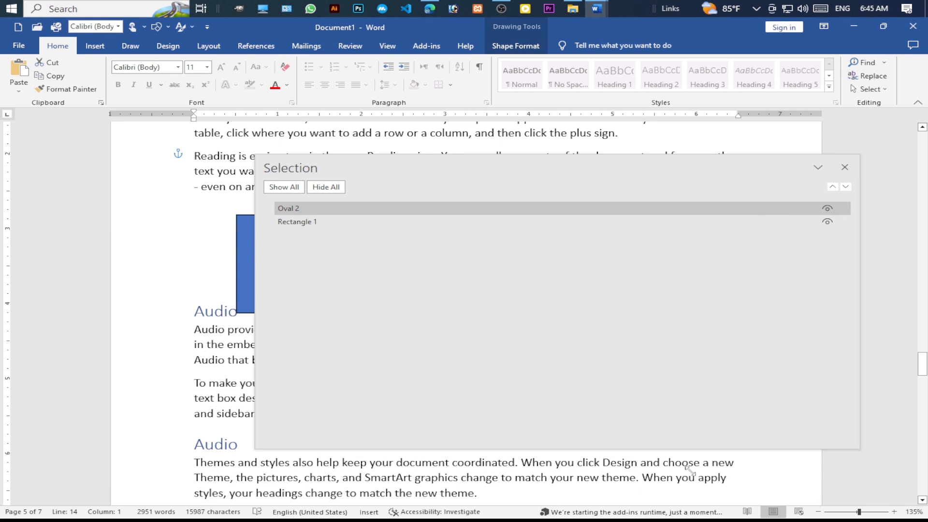
{"action": "left_click", "coordinate": [472, 481]}
{"action": "left_click", "coordinate": [431, 167]}
{"action": "left_click", "coordinate": [411, 208]}
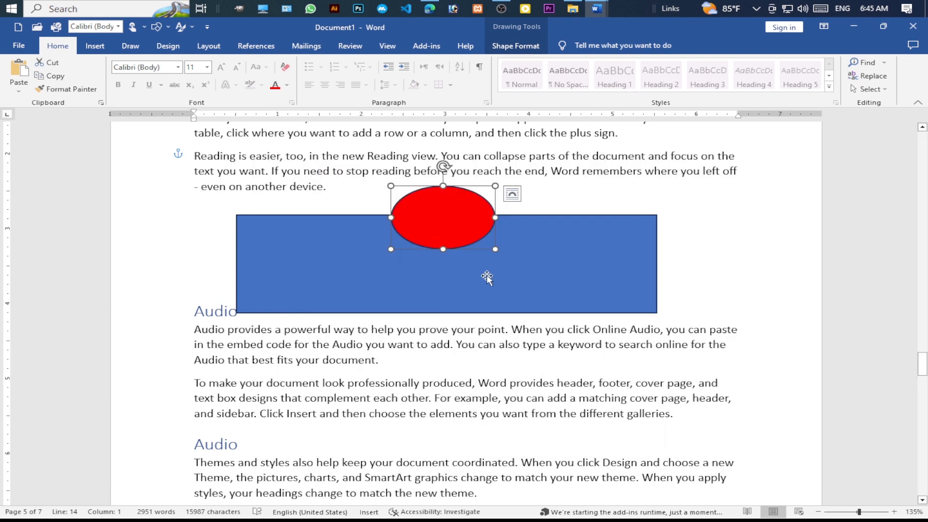